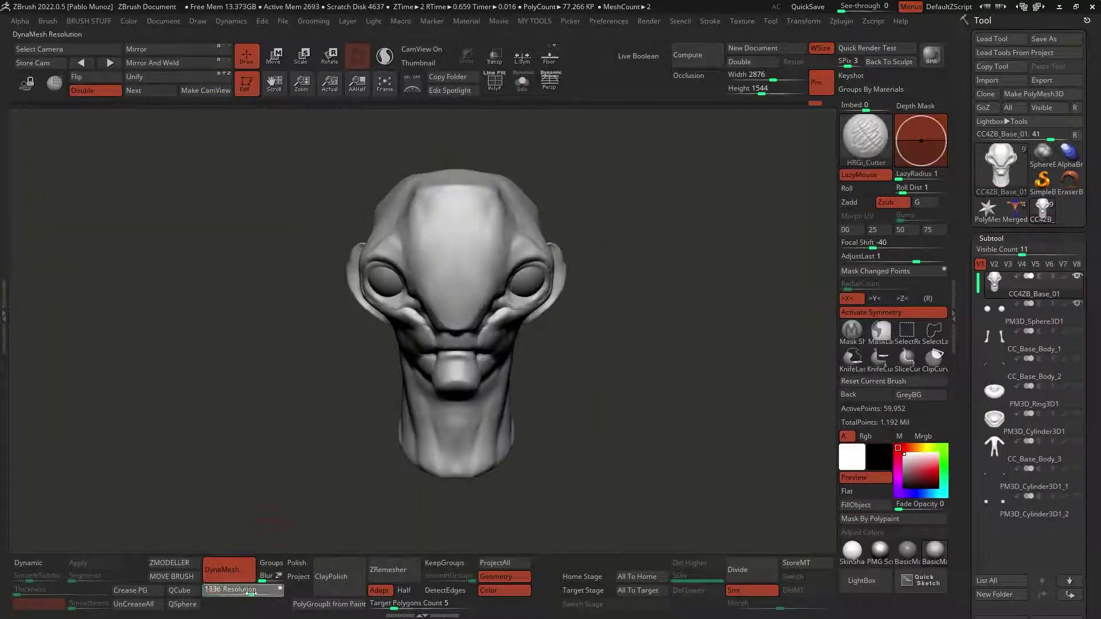
Inspect the alien head from all sides and switch to the Move brush (B M V)
key(space)
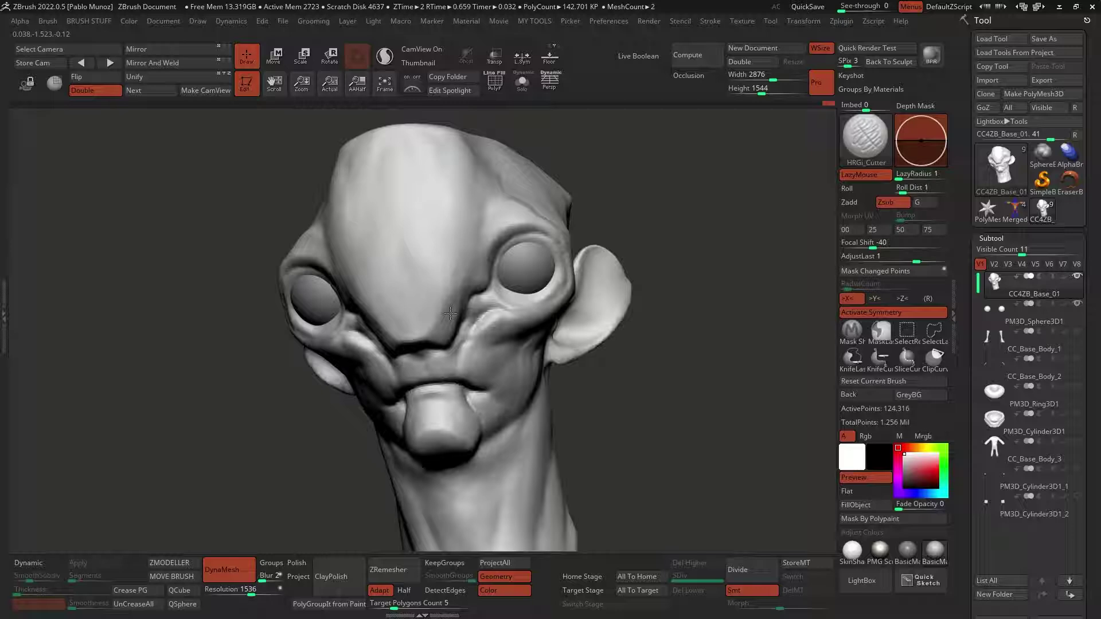
drag(509, 303, 537, 342)
right_drag(537, 342, 394, 355)
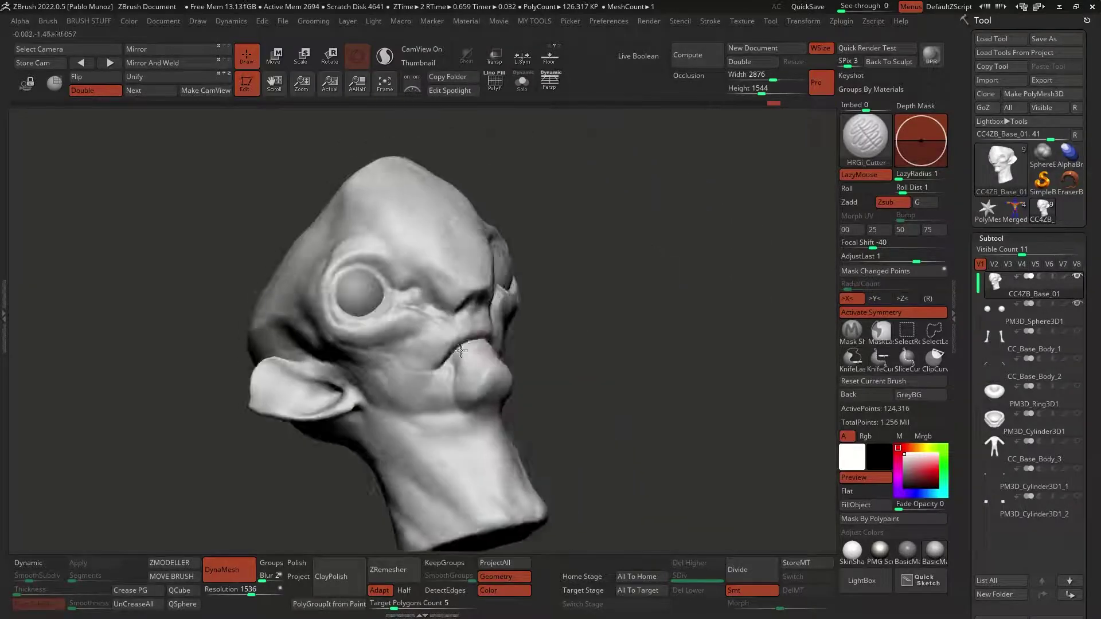
mouse_move(489, 522)
right_down()
mouse_move(512, 348)
mouse_move(607, 328)
right_up()
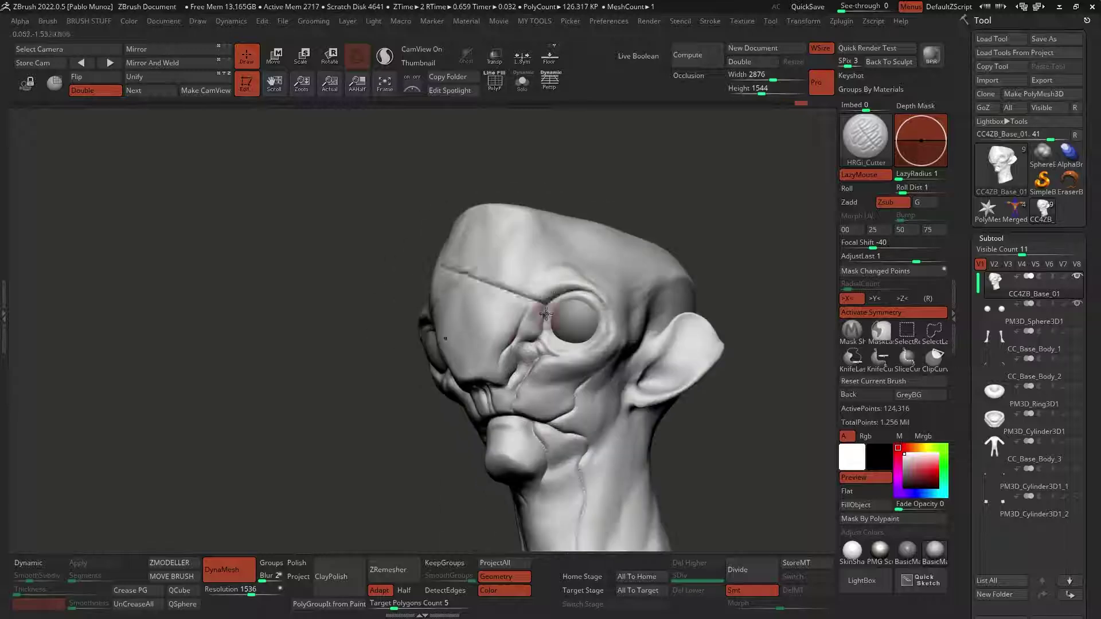
mouse_move(557, 358)
right_down()
mouse_move(633, 305)
mouse_move(594, 318)
right_up()
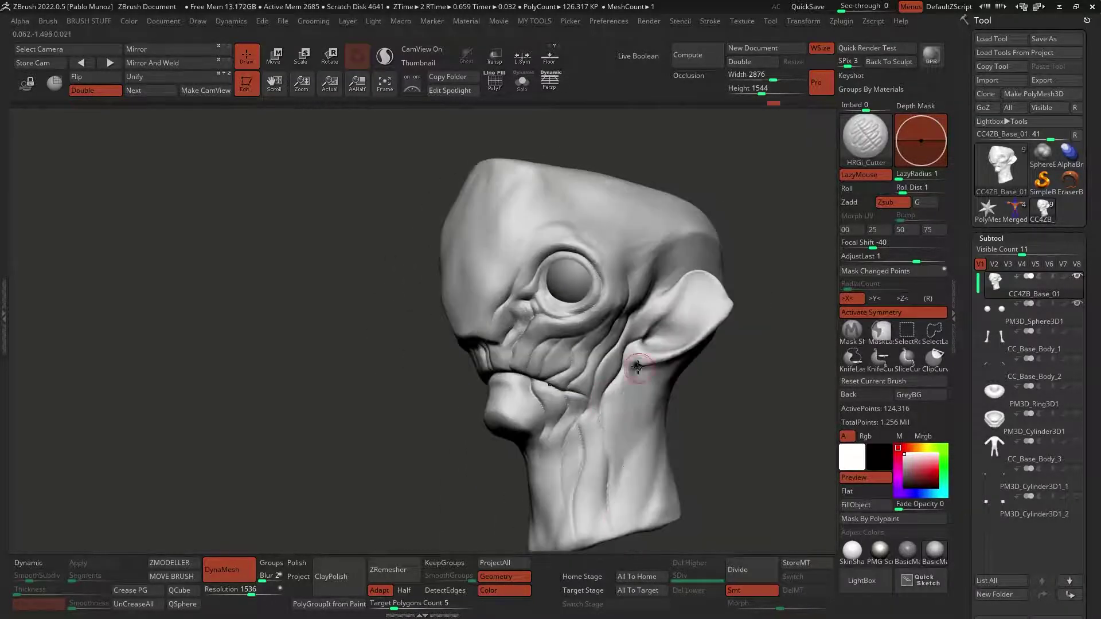
mouse_move(520, 370)
right_down()
mouse_move(442, 253)
mouse_move(429, 366)
mouse_move(569, 403)
mouse_move(369, 290)
mouse_move(361, 305)
mouse_move(387, 235)
mouse_move(428, 394)
mouse_move(455, 259)
mouse_move(517, 209)
right_up()
key(b)
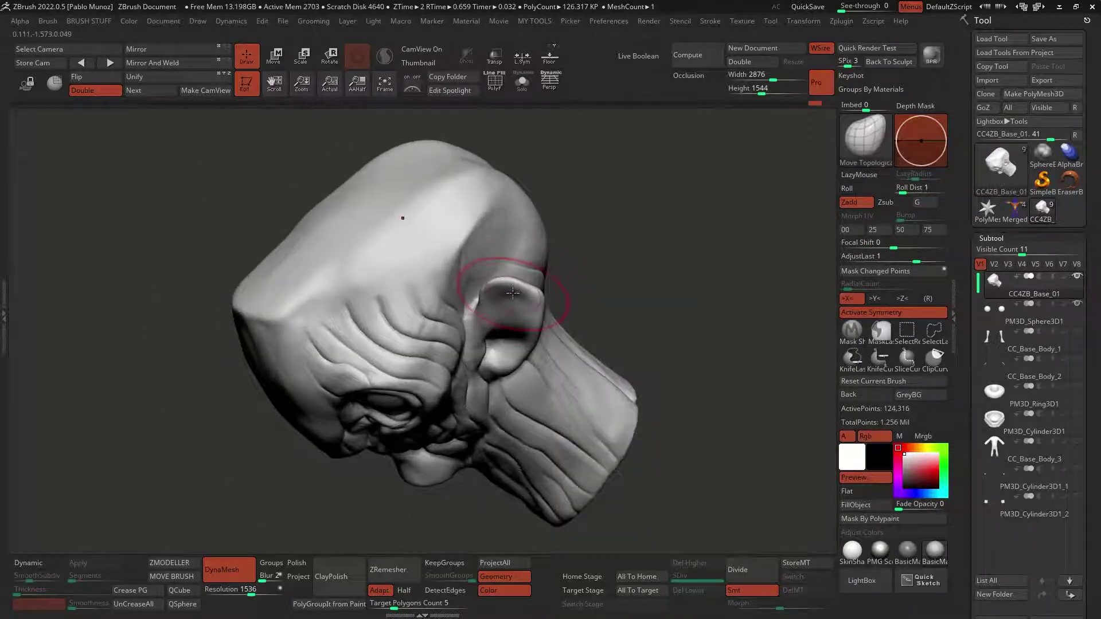
mouse_move(469, 308)
right_down()
mouse_move(591, 189)
mouse_move(677, 207)
mouse_move(435, 295)
mouse_move(455, 255)
mouse_move(601, 227)
right_up()
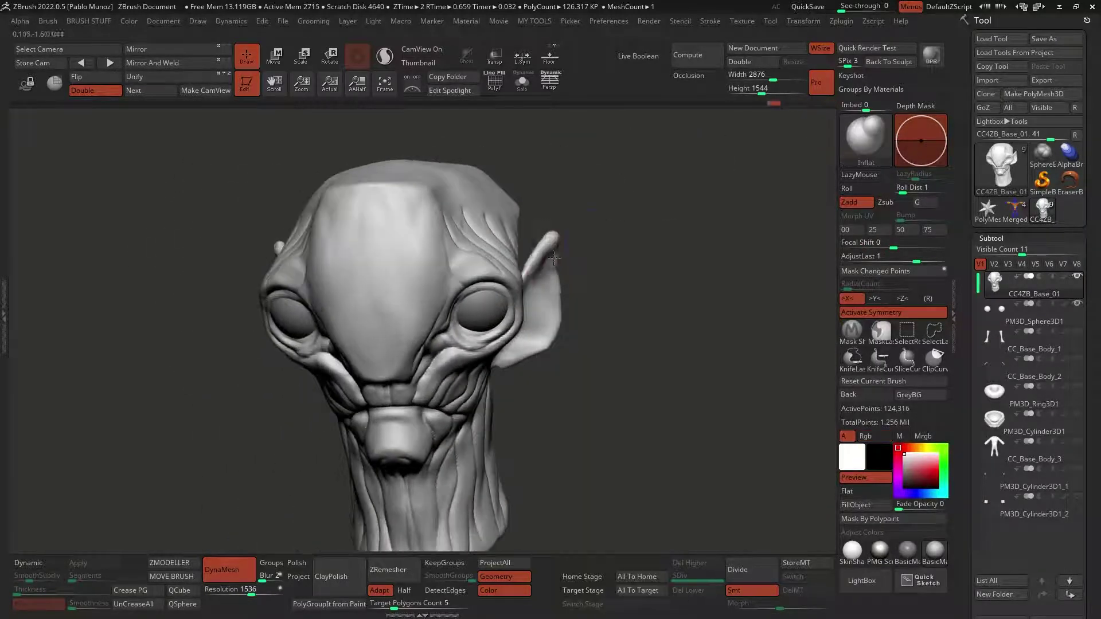
key(b)
key(m)
key(v)
mouse_move(554, 258)
right_down()
mouse_move(424, 364)
mouse_move(587, 353)
right_up()
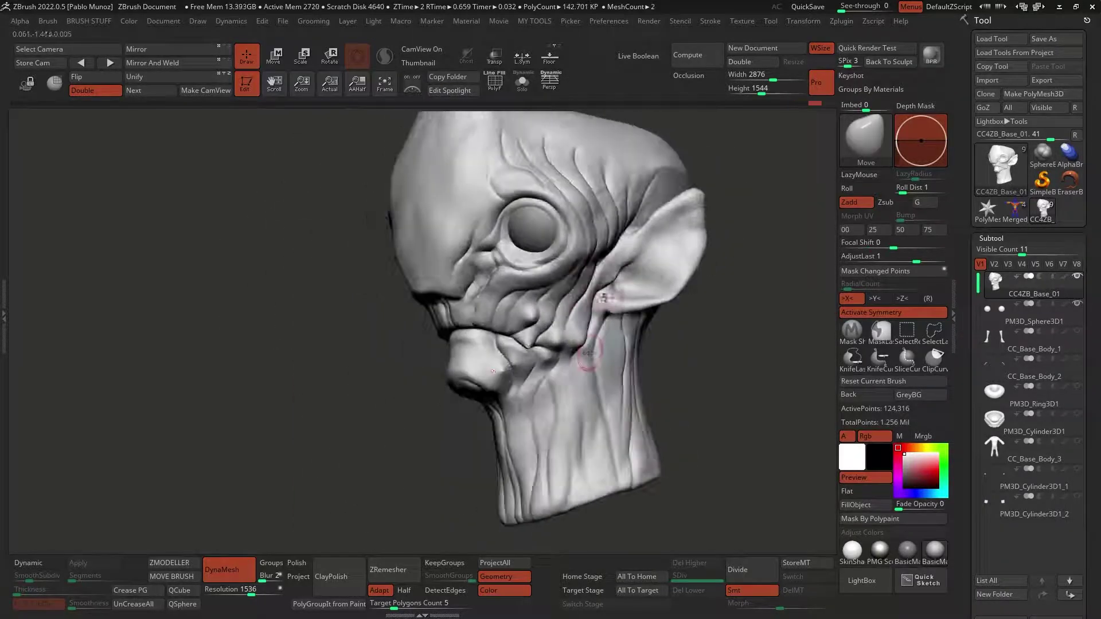
mouse_move(589, 353)
right_down()
mouse_move(752, 267)
mouse_move(654, 242)
mouse_move(572, 294)
mouse_move(578, 287)
mouse_move(484, 307)
mouse_move(506, 405)
mouse_move(560, 387)
mouse_move(602, 397)
right_up()
Switch to the Clay brush (B C L) and orbit around the head
key(b)
key(c)
key(l)
key(b)
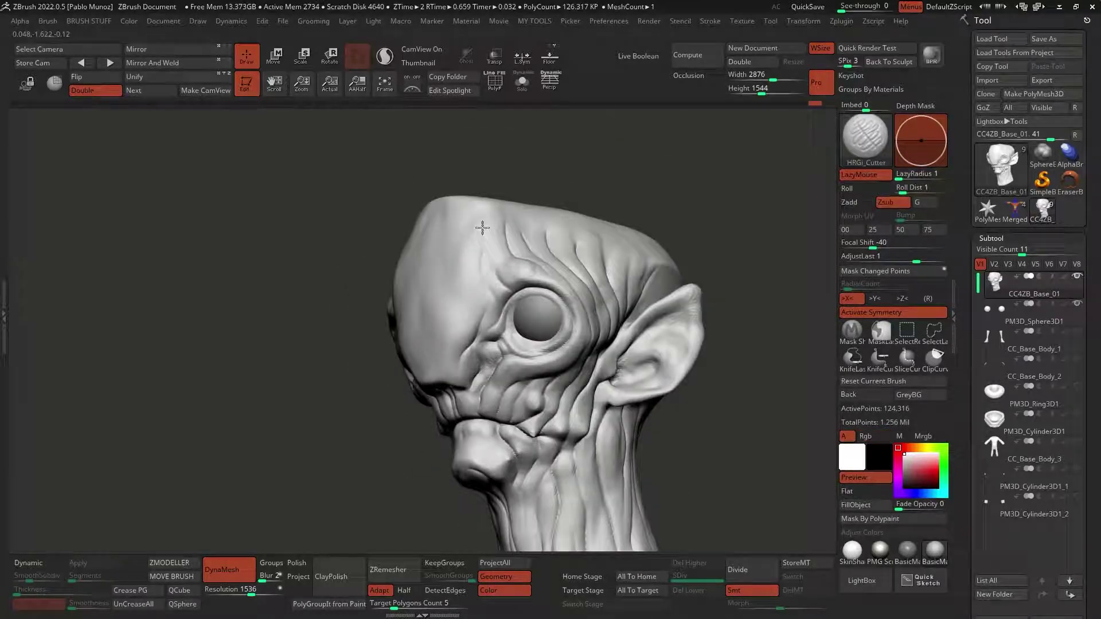
right_drag(473, 354, 535, 220)
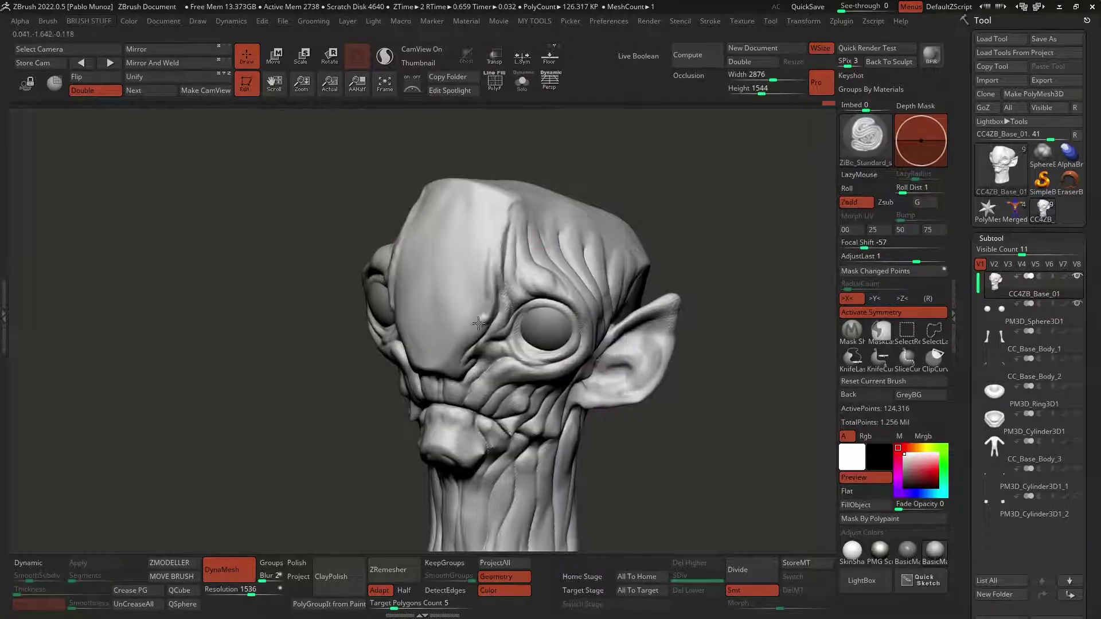
right_drag(479, 324, 477, 255)
right_drag(376, 368, 691, 276)
key(b)
click(714, 334)
right_drag(603, 336, 505, 335)
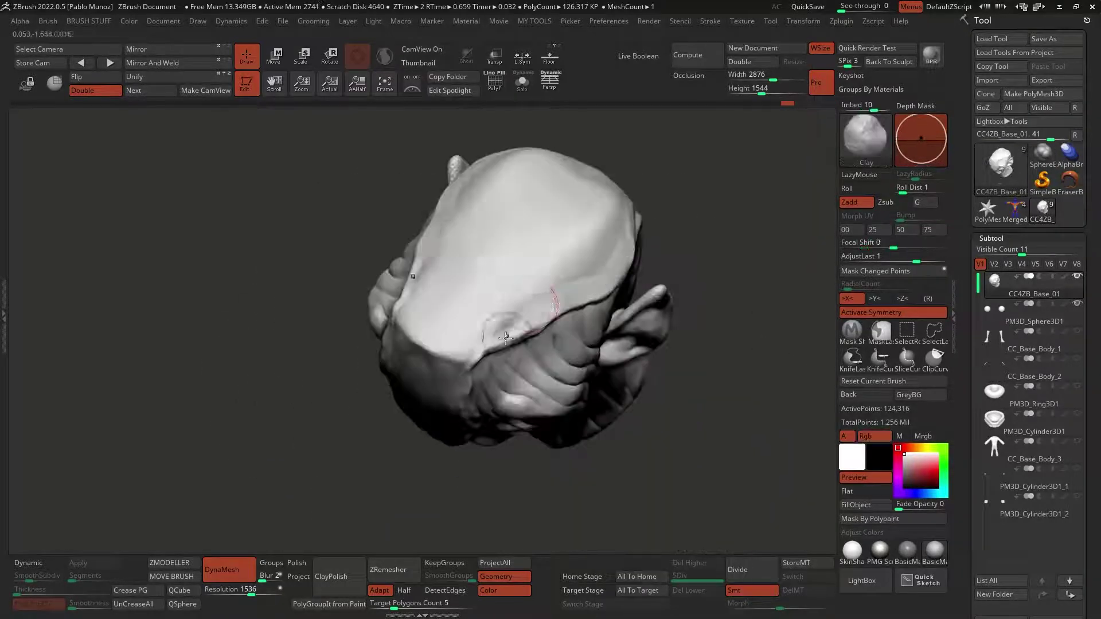
mouse_move(581, 267)
right_down()
mouse_move(532, 312)
mouse_move(529, 258)
mouse_move(546, 225)
right_up()
right_drag(622, 233, 427, 269)
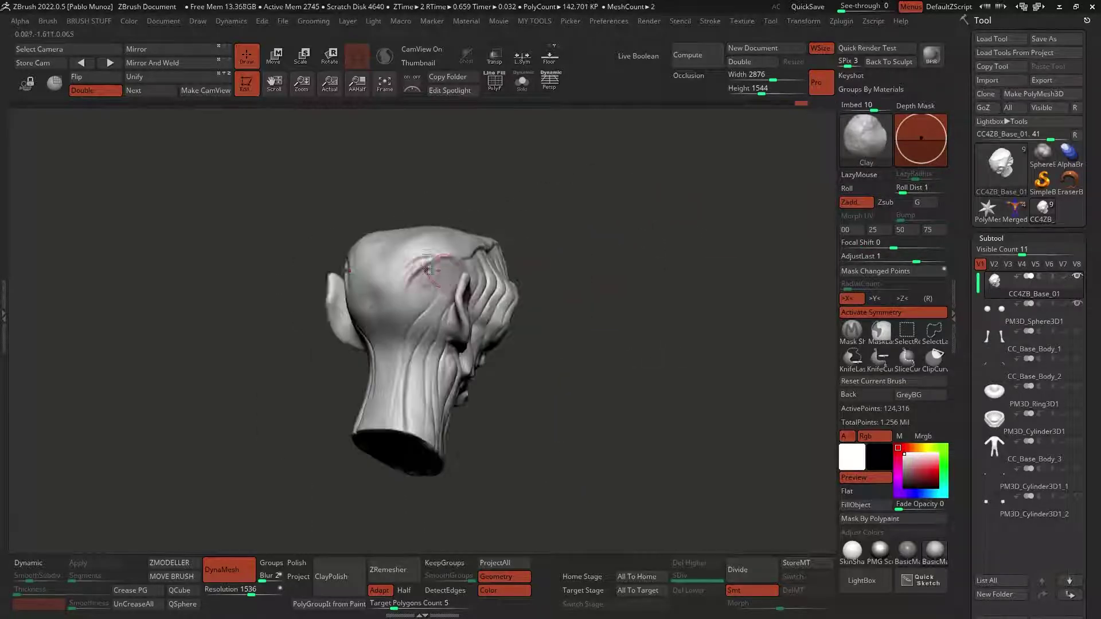
mouse_move(624, 319)
right_down()
mouse_move(535, 368)
mouse_move(551, 405)
mouse_move(539, 443)
mouse_move(553, 402)
mouse_move(664, 368)
right_up()
key(b)
right_drag(701, 320, 658, 380)
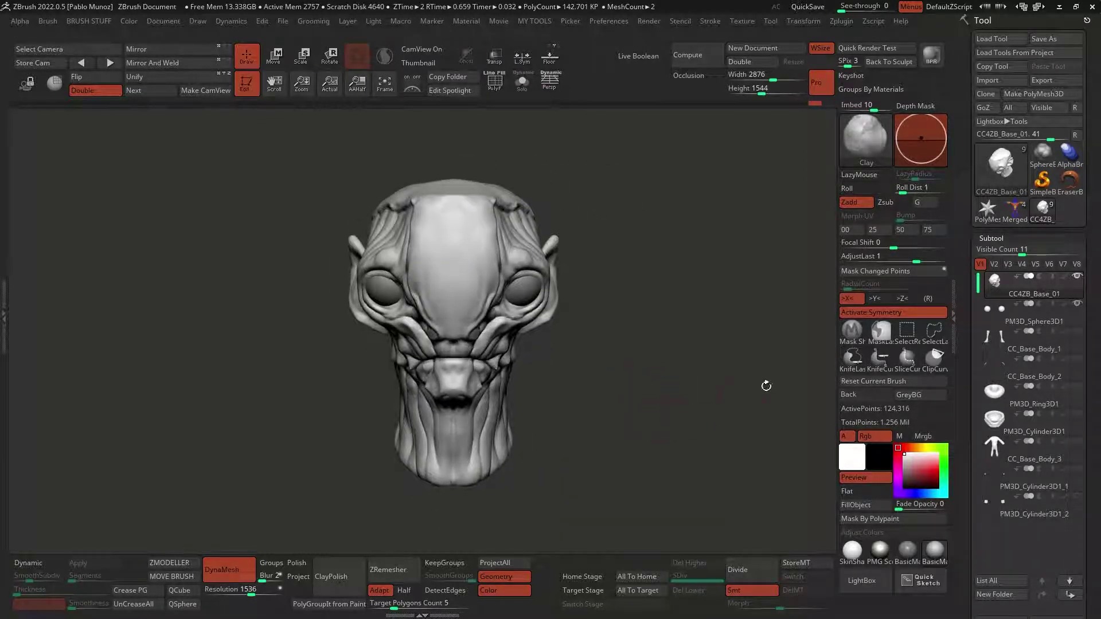
scroll(1032, 215, down, 3)
scroll(1016, 130, up, 3)
Show polygroups, mask and invert the eye socket, then duplicate the head subtool
click(495, 82)
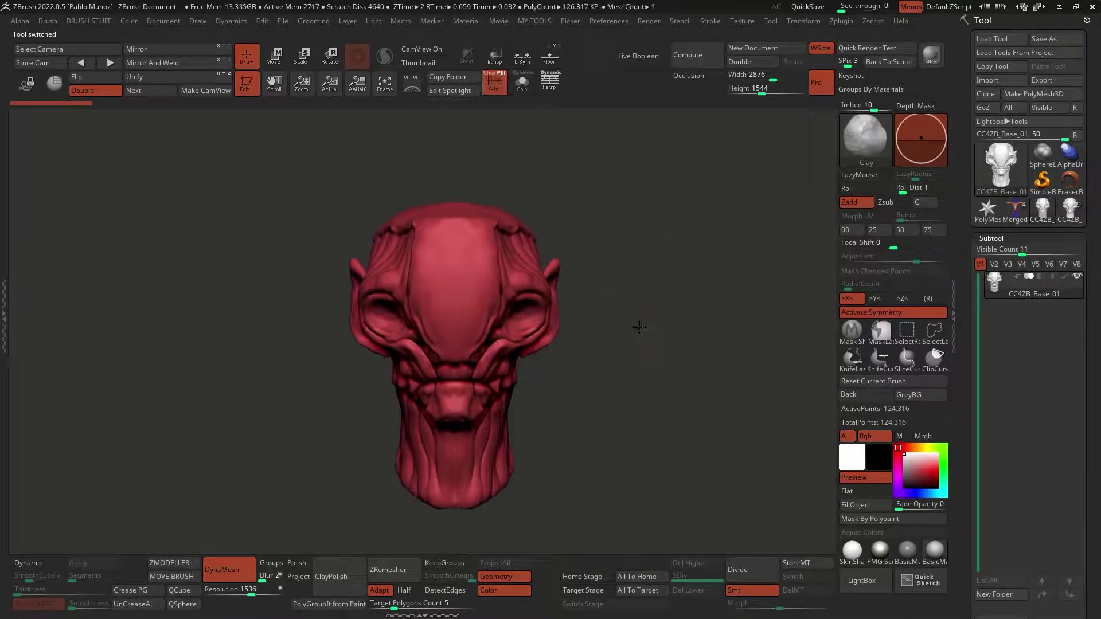
right_drag(603, 344, 539, 309)
key(space)
key(ctrl)
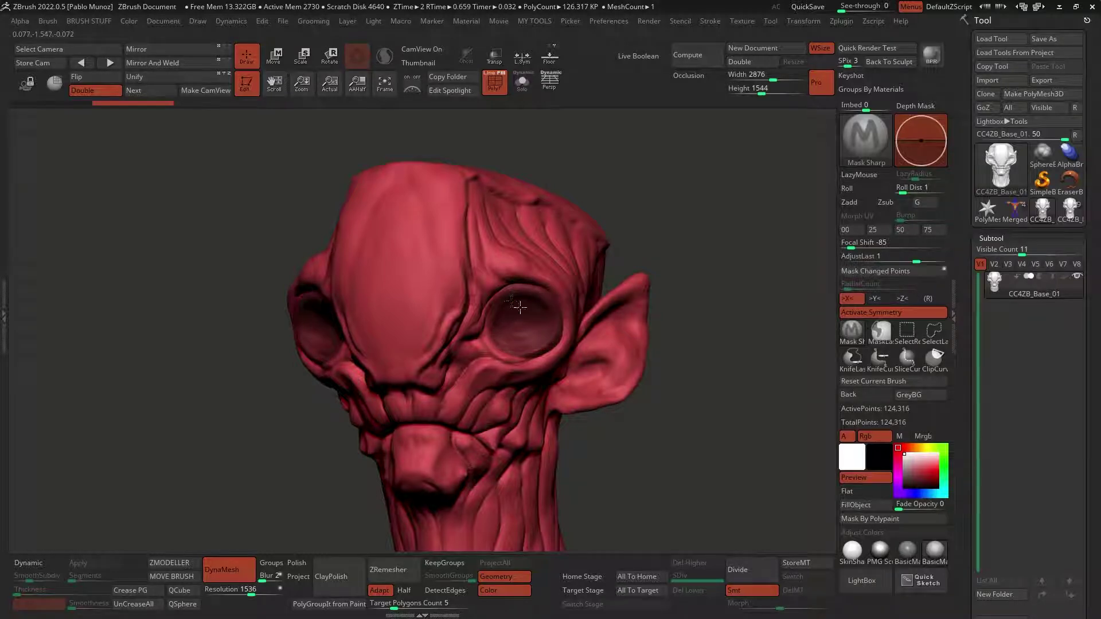
drag(658, 247, 666, 207)
ctrl+click(666, 206)
key(space)
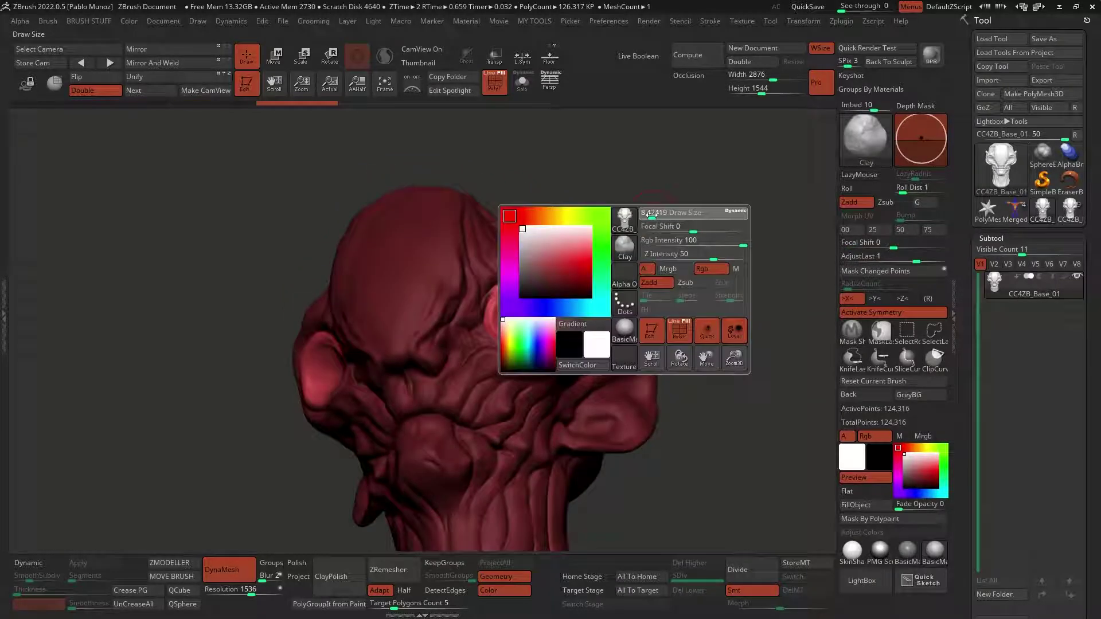
key(ctrl+i)
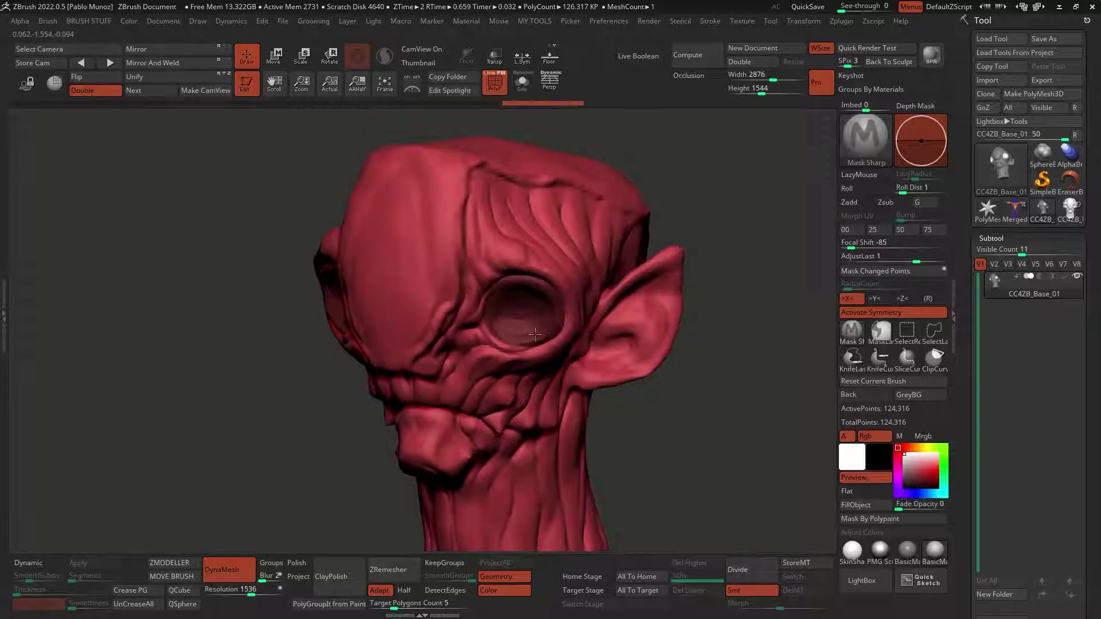
mouse_move(683, 386)
mouse_down()
mouse_move(669, 401)
mouse_move(660, 369)
mouse_move(639, 376)
mouse_move(589, 423)
mouse_up()
key(ctrl+shift+d)
scroll(1077, 192, down, 3)
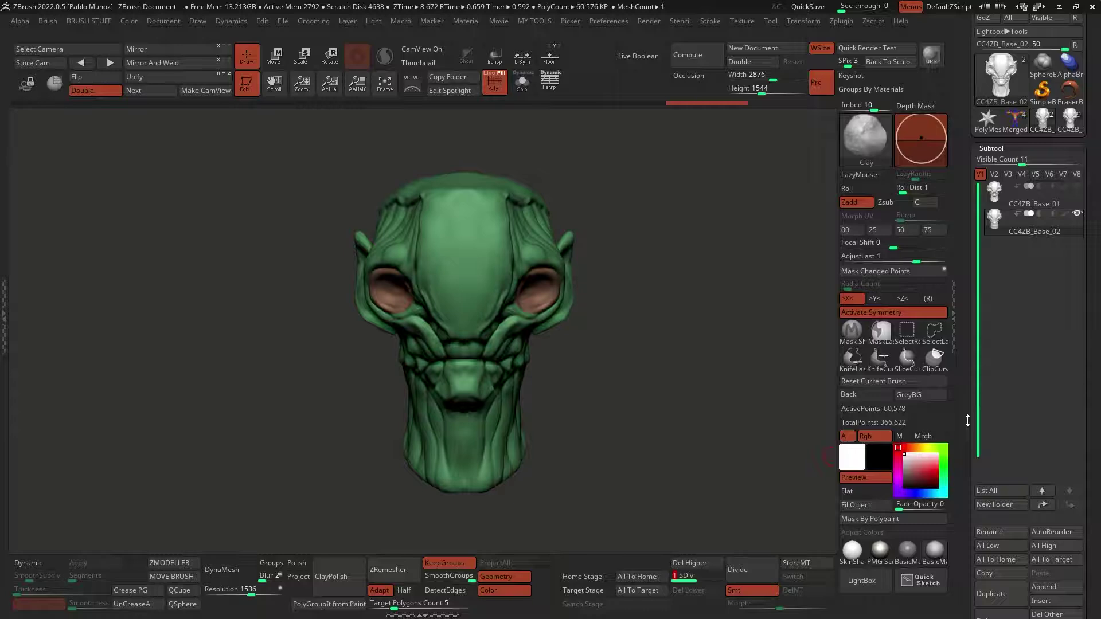
scroll(967, 421, down, 5)
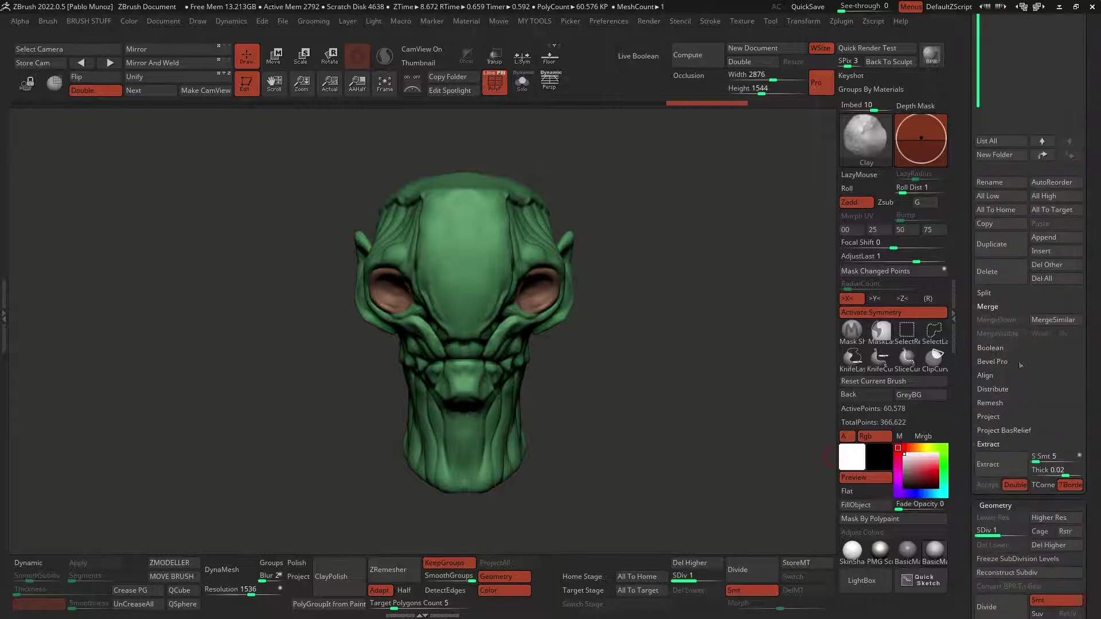
Reconstruct a lower subdivision level on the duplicated head, checking it in profile and front
click(999, 570)
mouse_move(567, 178)
mouse_down()
mouse_move(618, 281)
mouse_move(613, 314)
mouse_up()
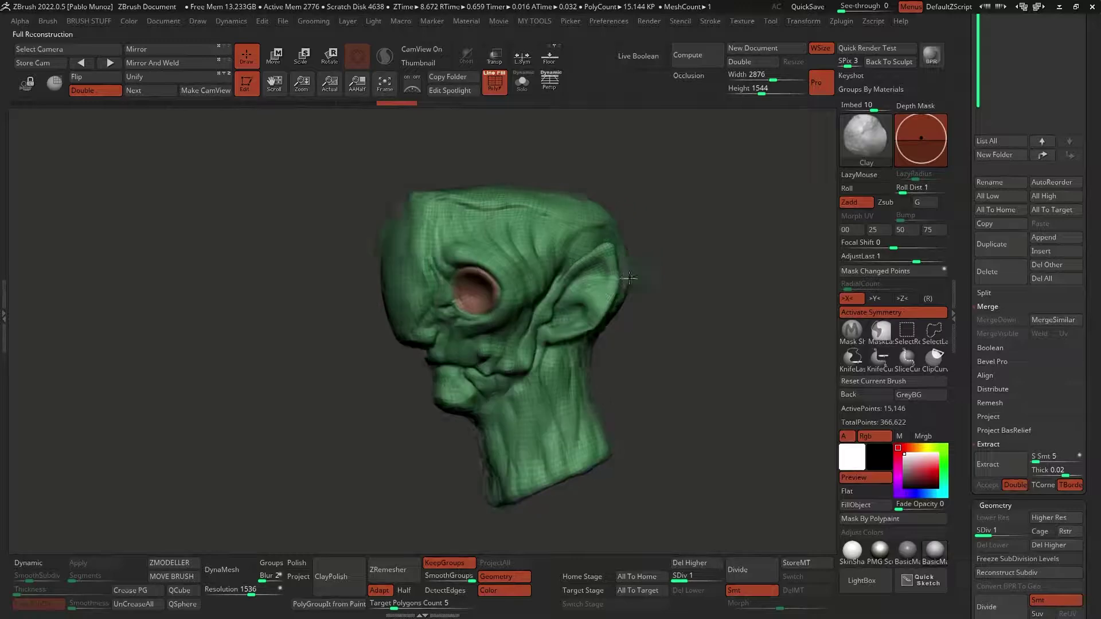
shift+drag(660, 371, 659, 336)
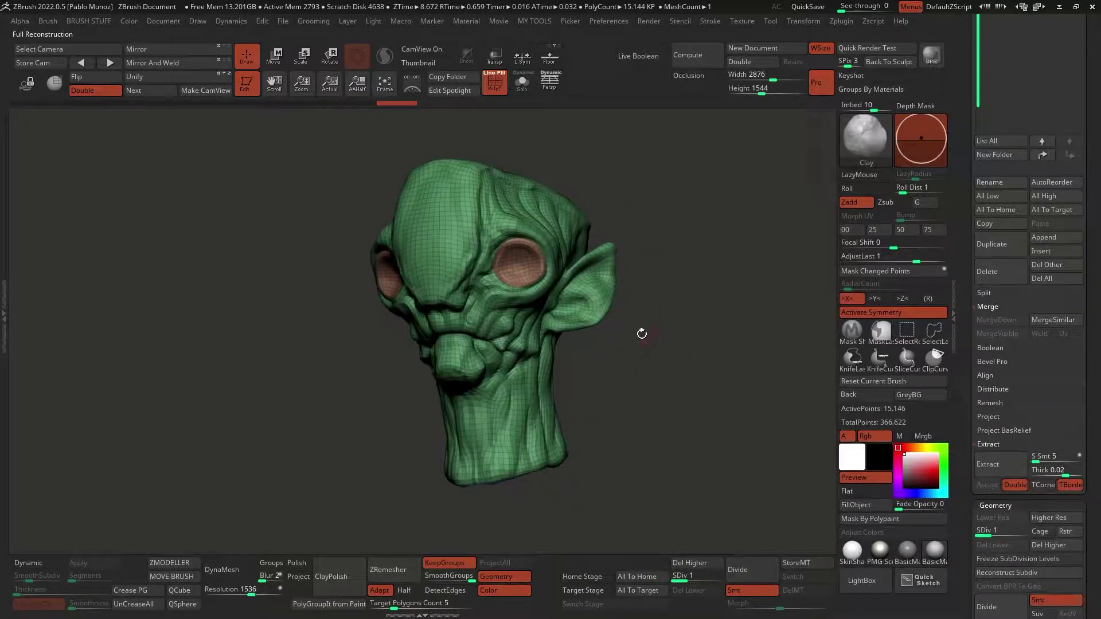
scroll(537, 267, up, 3)
scroll(561, 276, up, 2)
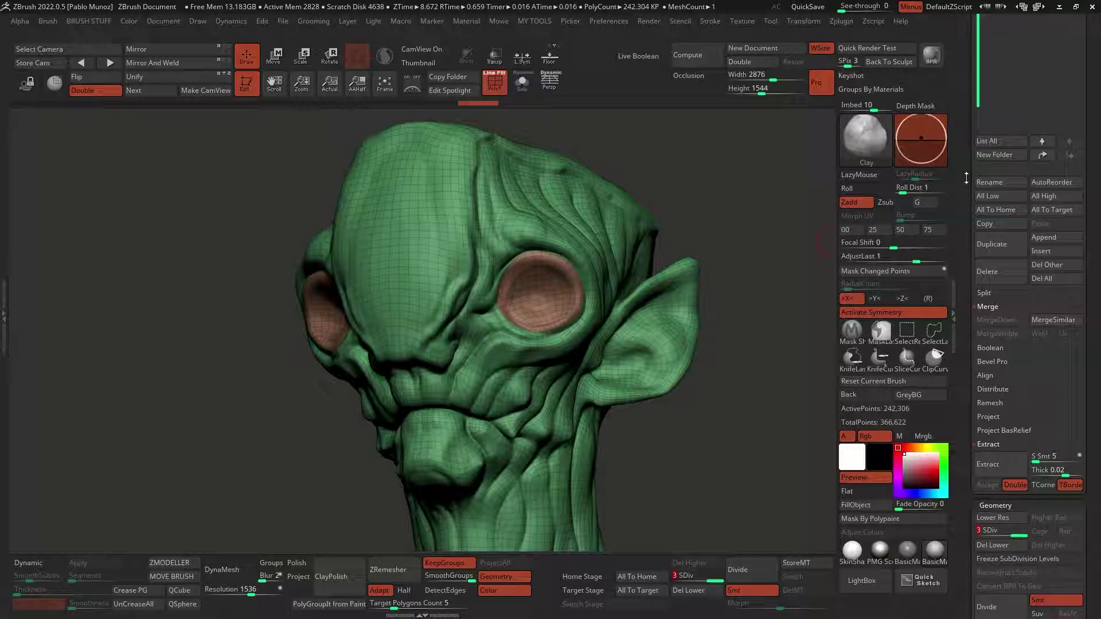
drag(966, 178, 988, 228)
Copy the subdivided head subtool and paste it into the other head model
click(994, 280)
drag(971, 284, 962, 377)
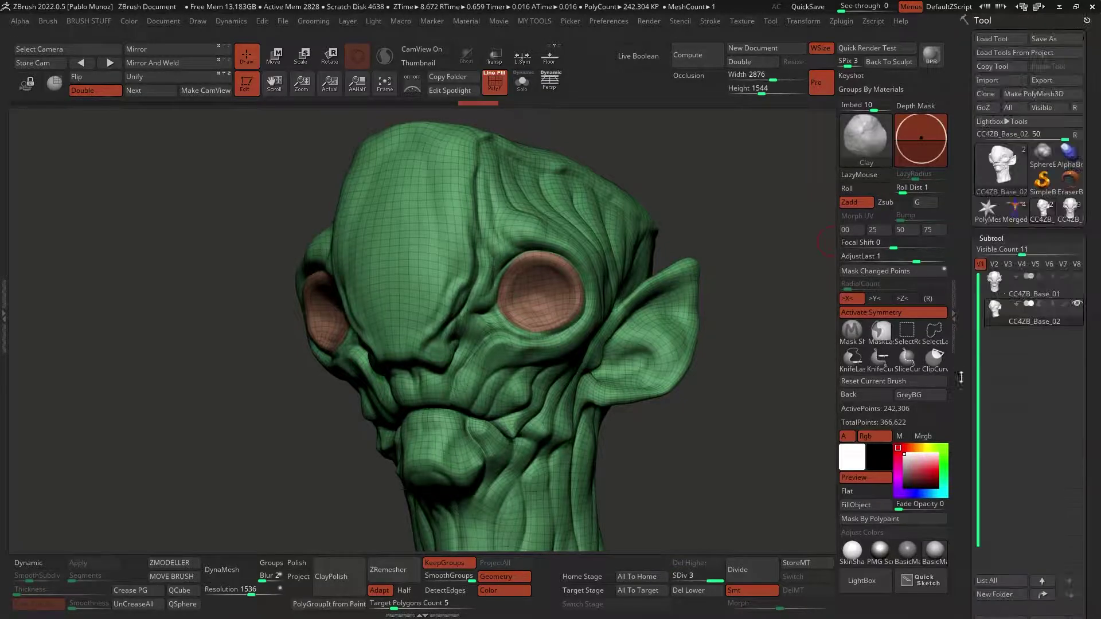
click(1066, 215)
scroll(1038, 284, down, 5)
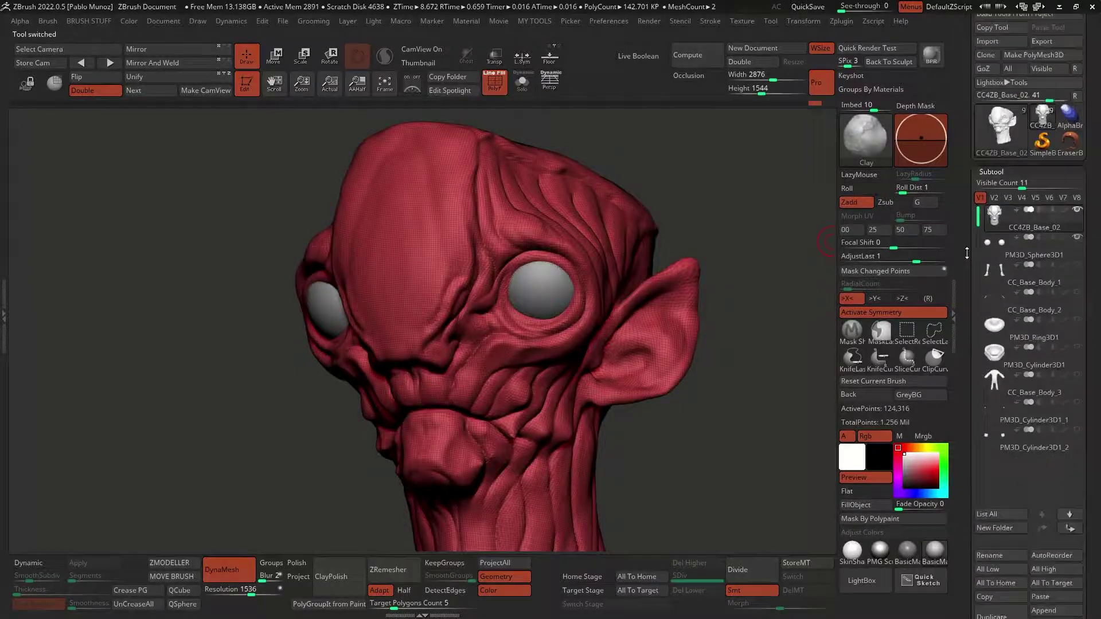
click(1057, 393)
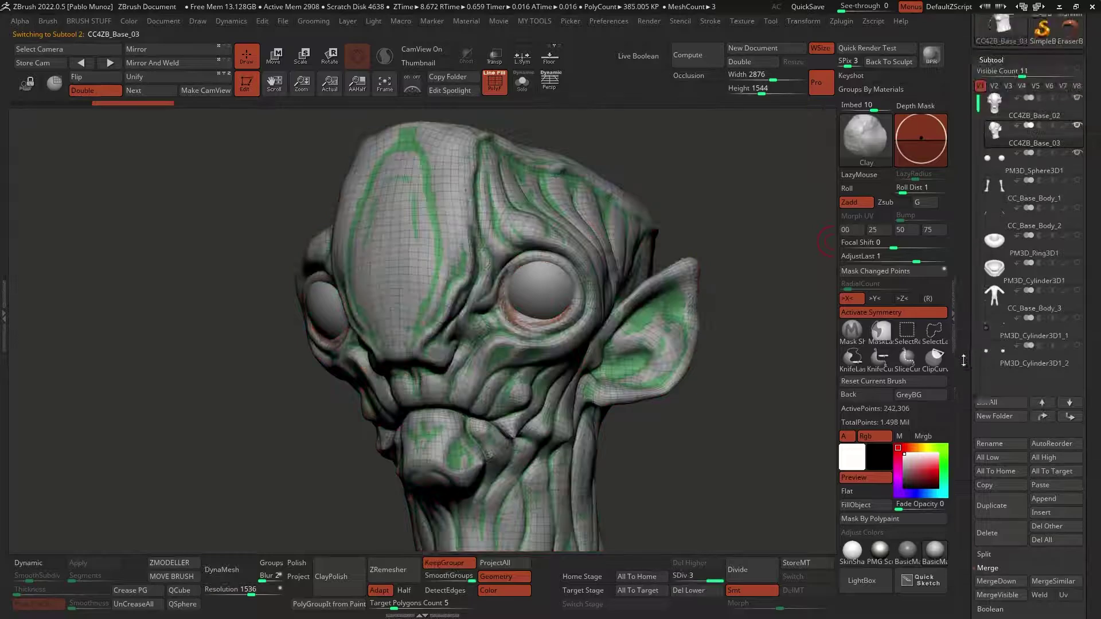
scroll(1080, 123, up, 3)
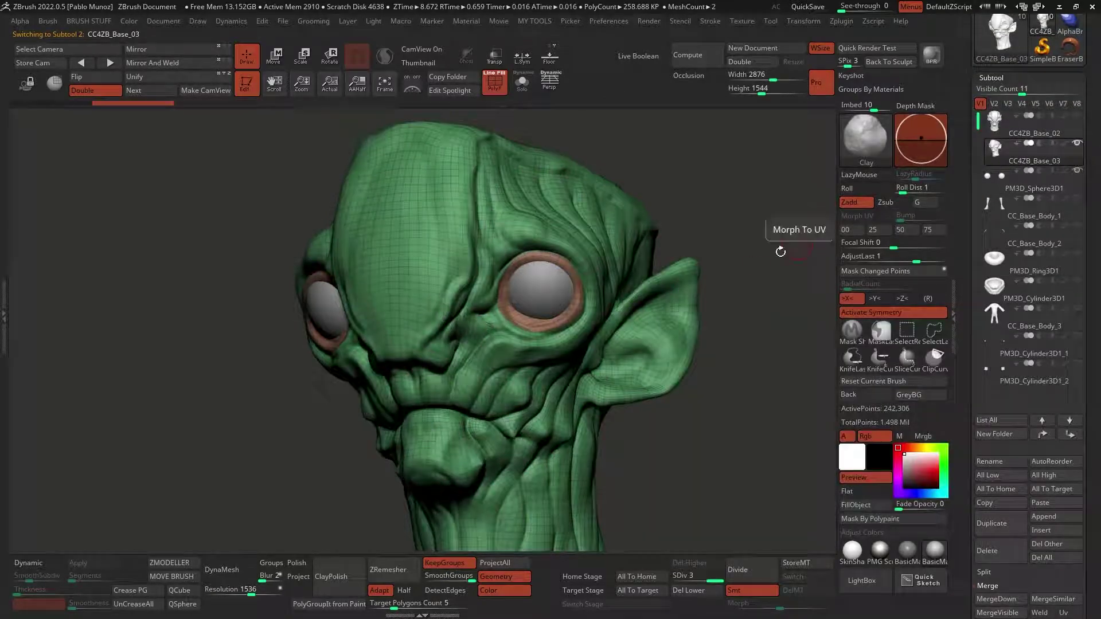
key(f)
Create a folder named OR, then select the green CC4ZB_Base_03 head
click(1039, 134)
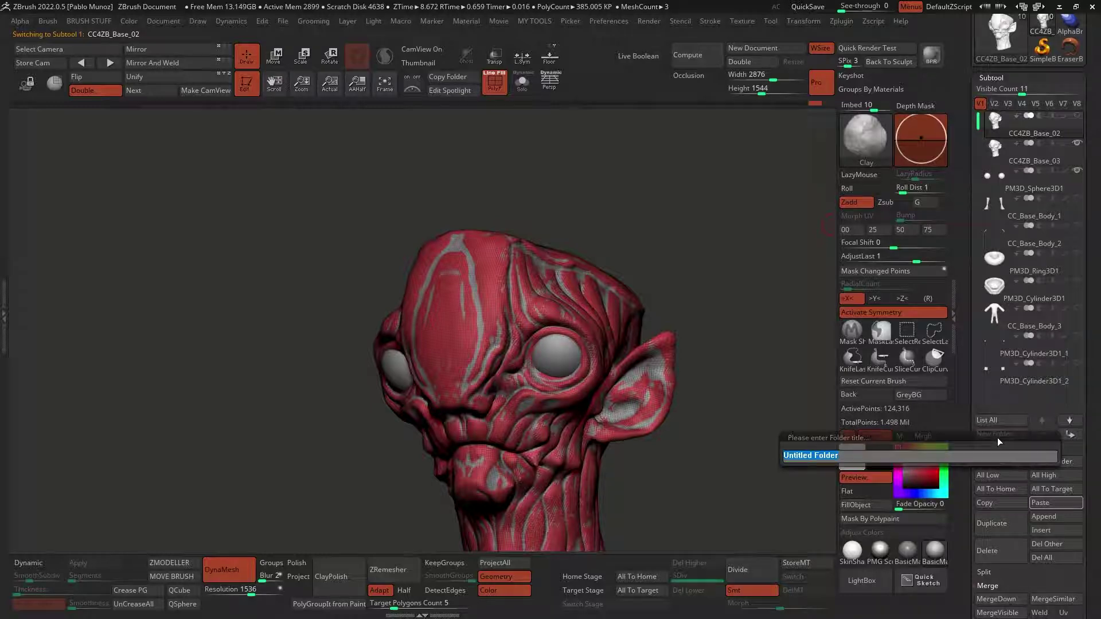
key(BackSpace)
text(_OR)
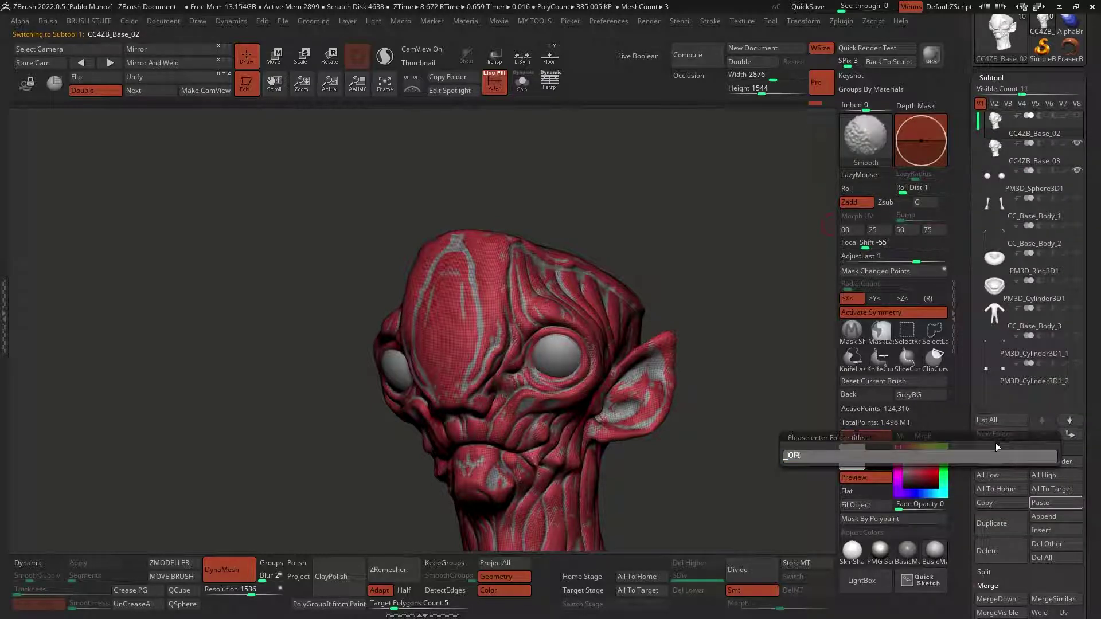
key(Return)
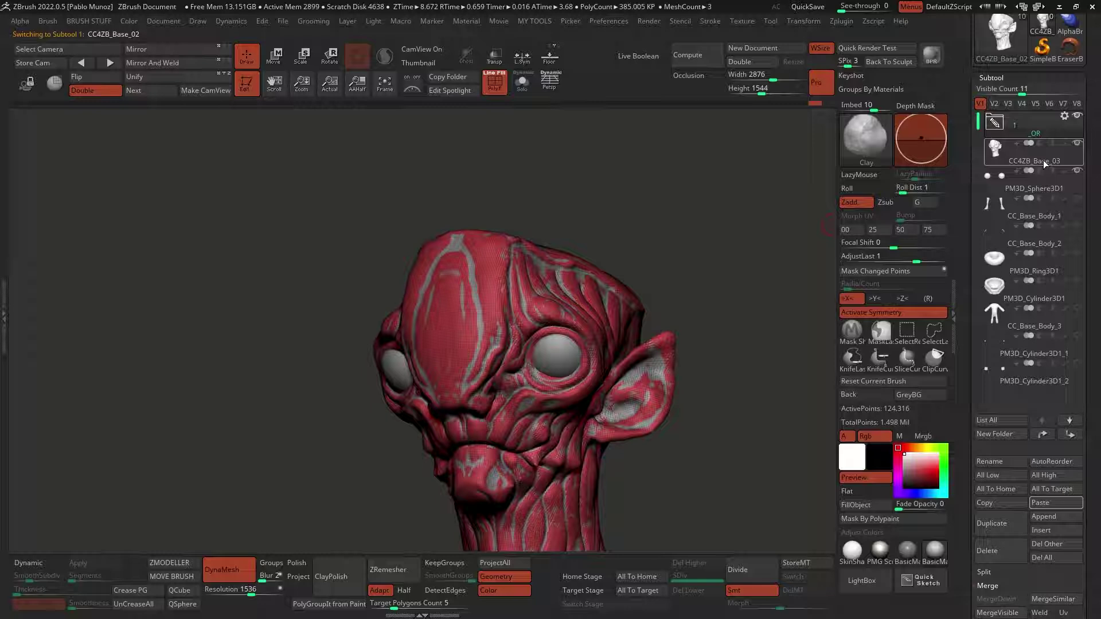
click(1042, 161)
mouse_move(711, 293)
mouse_down()
mouse_move(700, 275)
mouse_move(696, 320)
mouse_move(673, 289)
mouse_up()
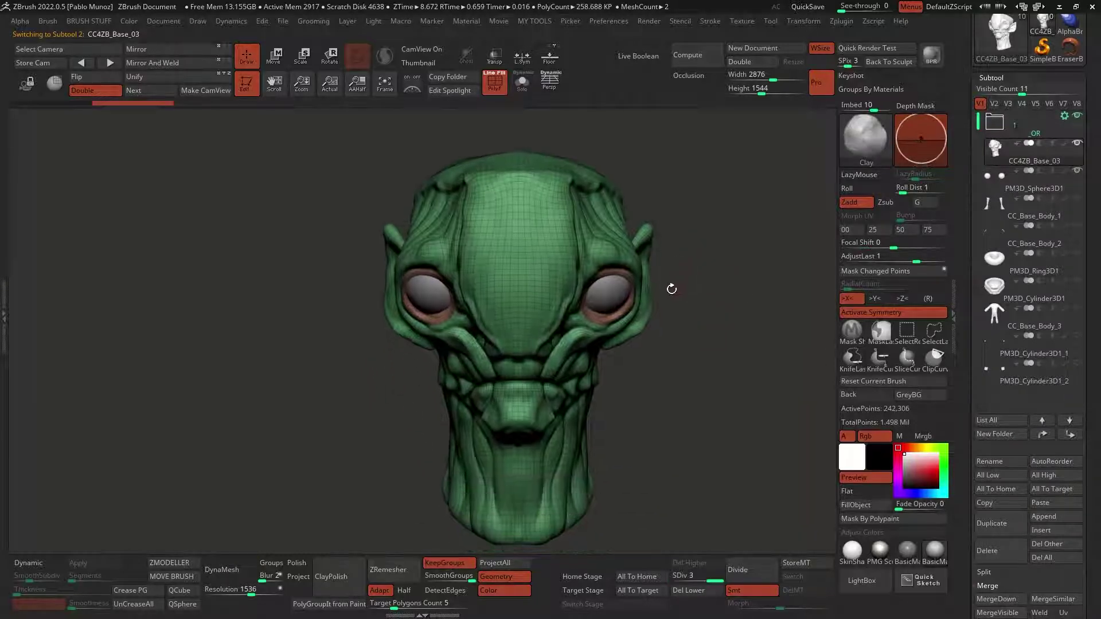
key(b)
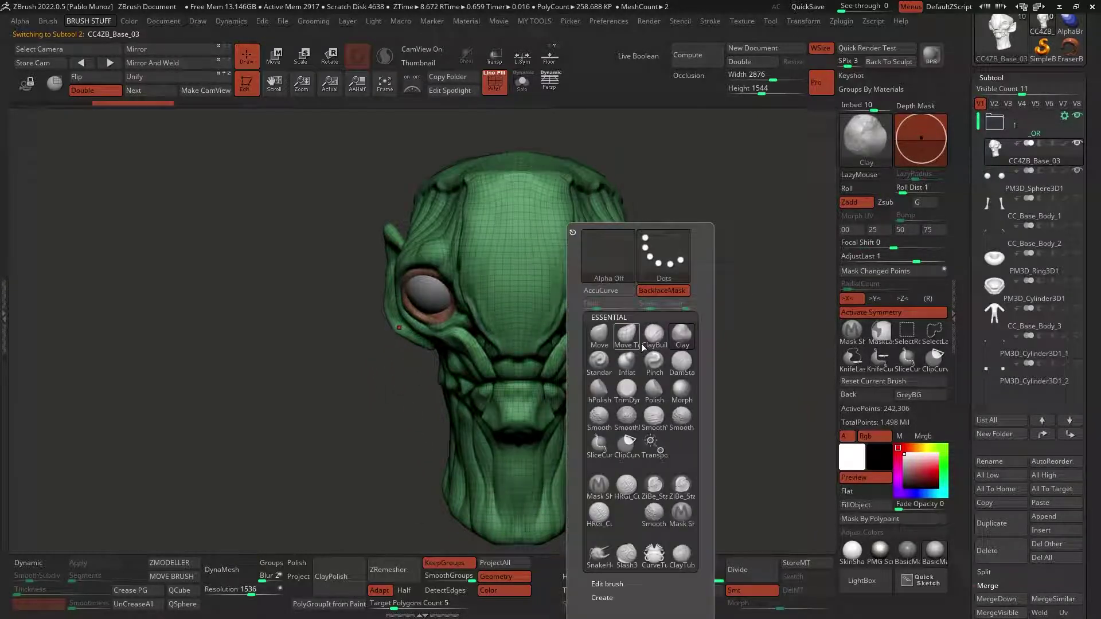
key(shift+f)
Solo the head and switch to the Standard brush
click(522, 82)
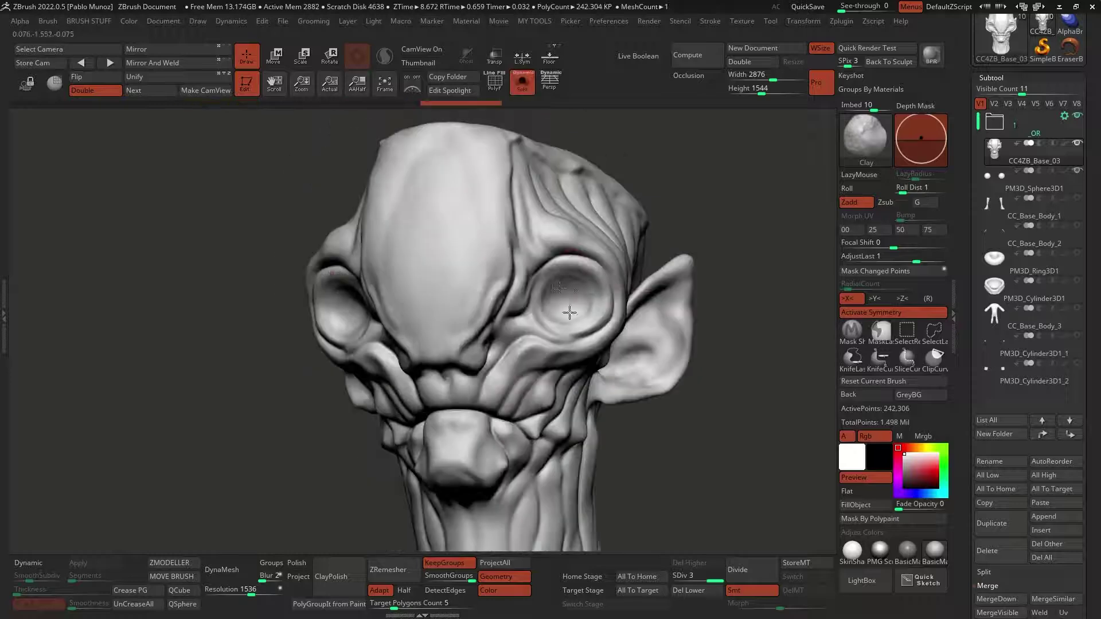
key(b)
key(s)
key(t)
mouse_move(570, 312)
right_down()
mouse_move(694, 254)
mouse_move(499, 331)
mouse_move(709, 374)
mouse_move(584, 275)
mouse_move(565, 319)
mouse_move(499, 352)
mouse_move(471, 267)
mouse_move(516, 361)
mouse_move(491, 464)
mouse_move(522, 402)
mouse_move(529, 278)
mouse_move(483, 342)
right_up()
Raise the head to its highest subdivision level and orbit over the wrinkle detail
key(d)
key(d)
key(b)
key(c)
key(l)
key(space)
key(d)
mouse_move(558, 261)
right_down()
mouse_move(583, 244)
mouse_move(489, 260)
right_up()
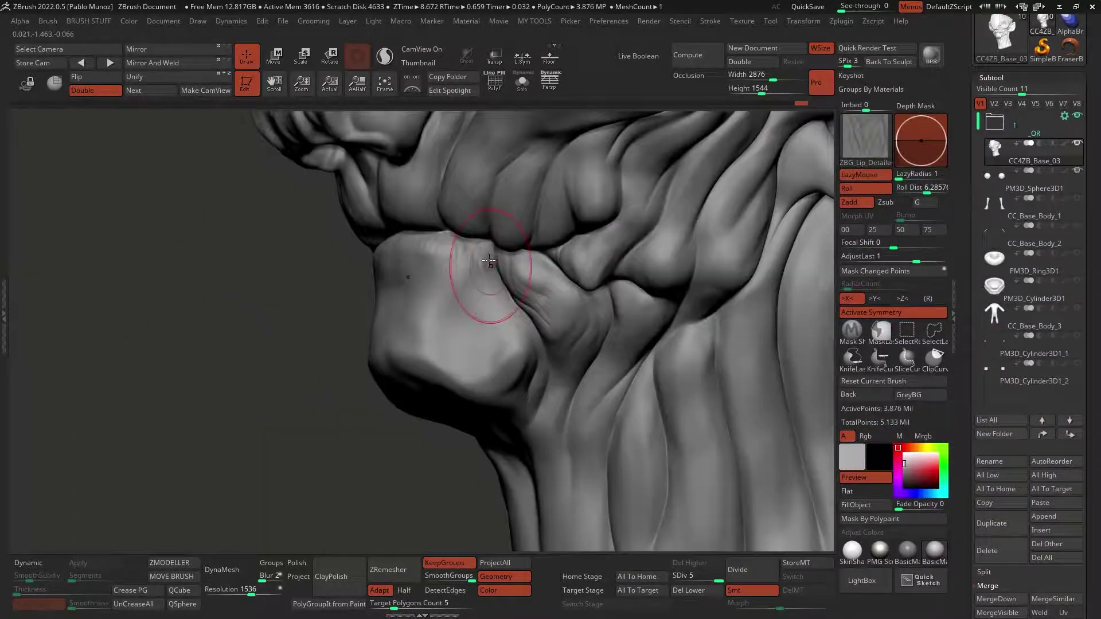
shift+right_drag(447, 291, 419, 402)
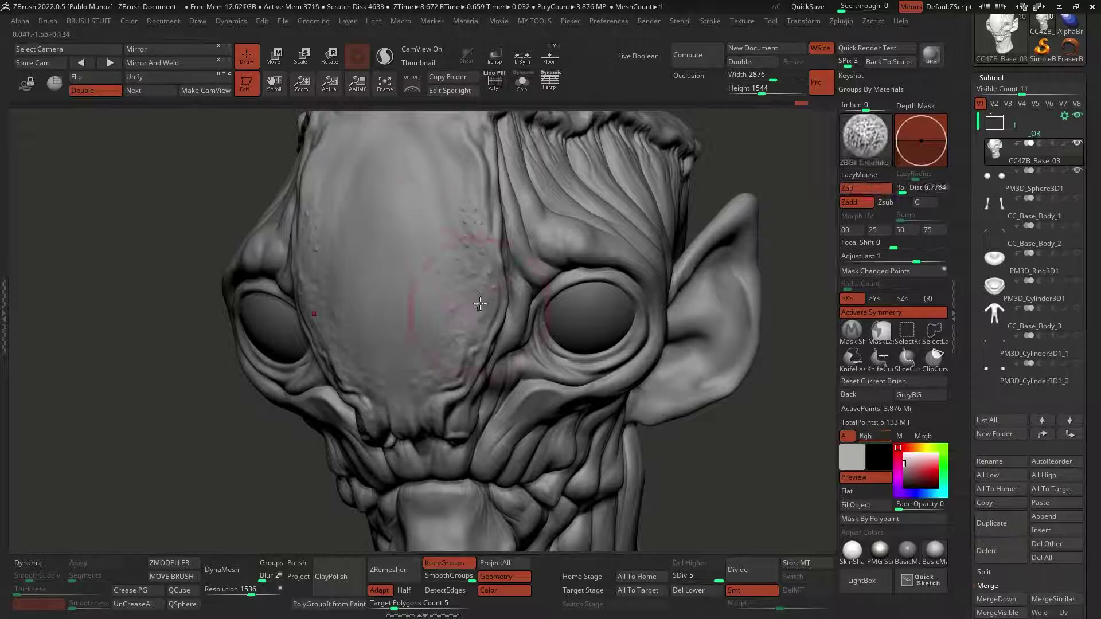
mouse_move(479, 303)
right_down()
mouse_move(517, 246)
mouse_move(317, 295)
right_up()
Load a skin brush from the LightBox brush library and view the head from the side
key(comma)
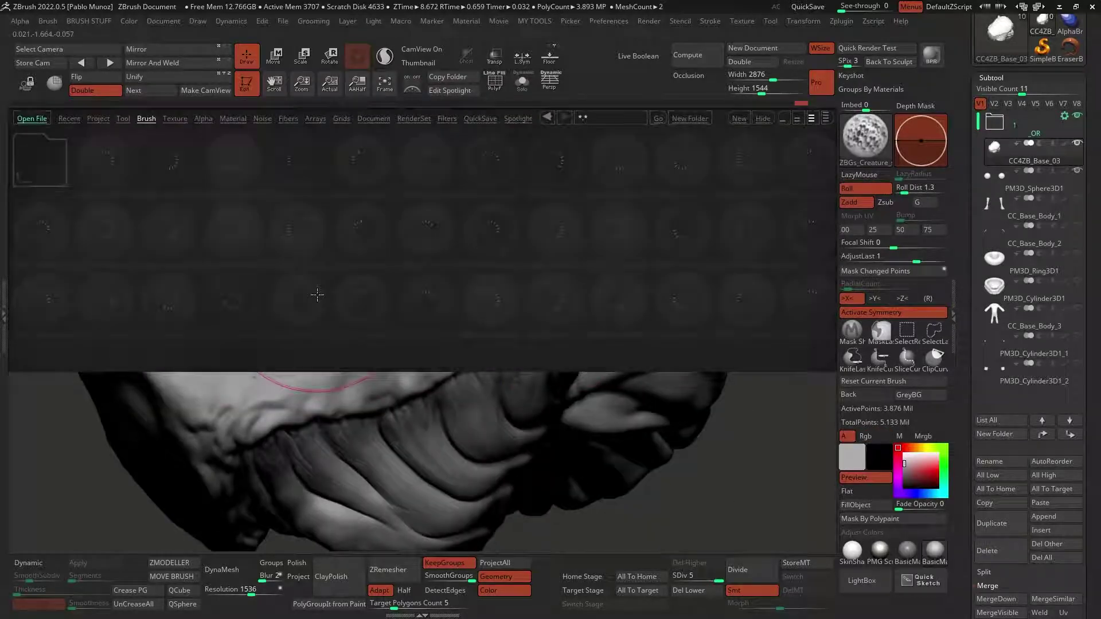
double_click(318, 294)
right_drag(491, 347, 689, 356)
key(comma)
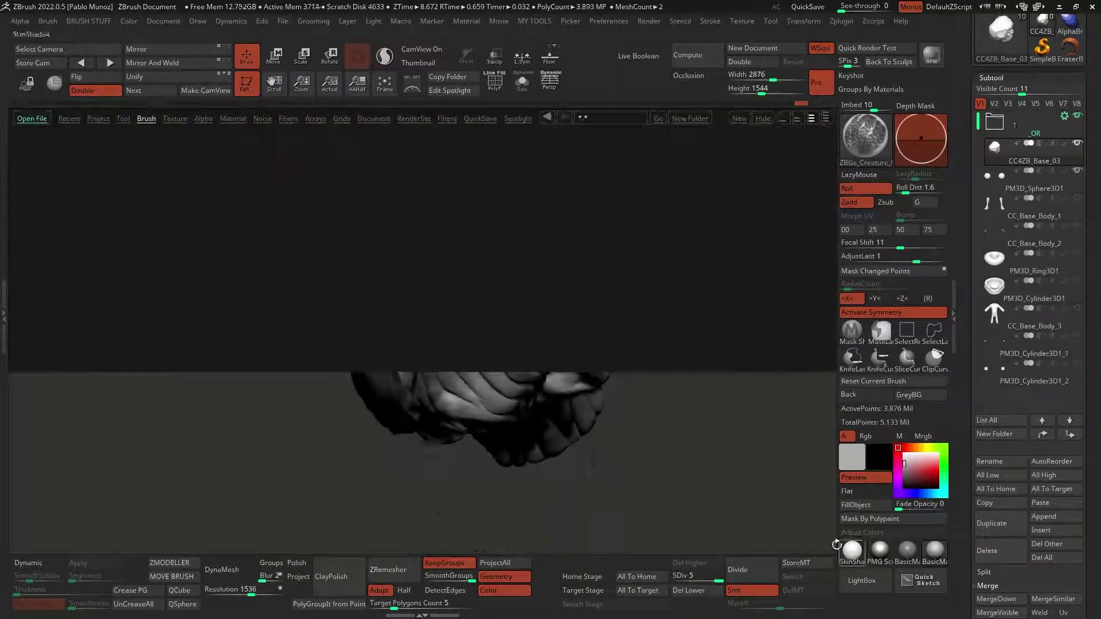
key(comma)
key(comma)
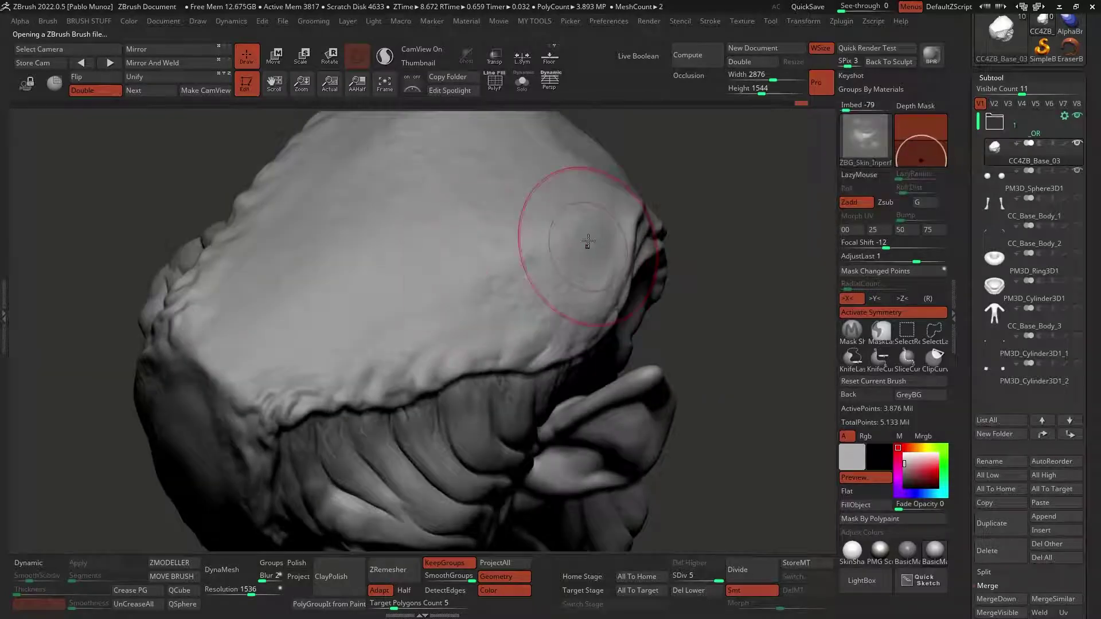
right_drag(565, 233, 638, 286)
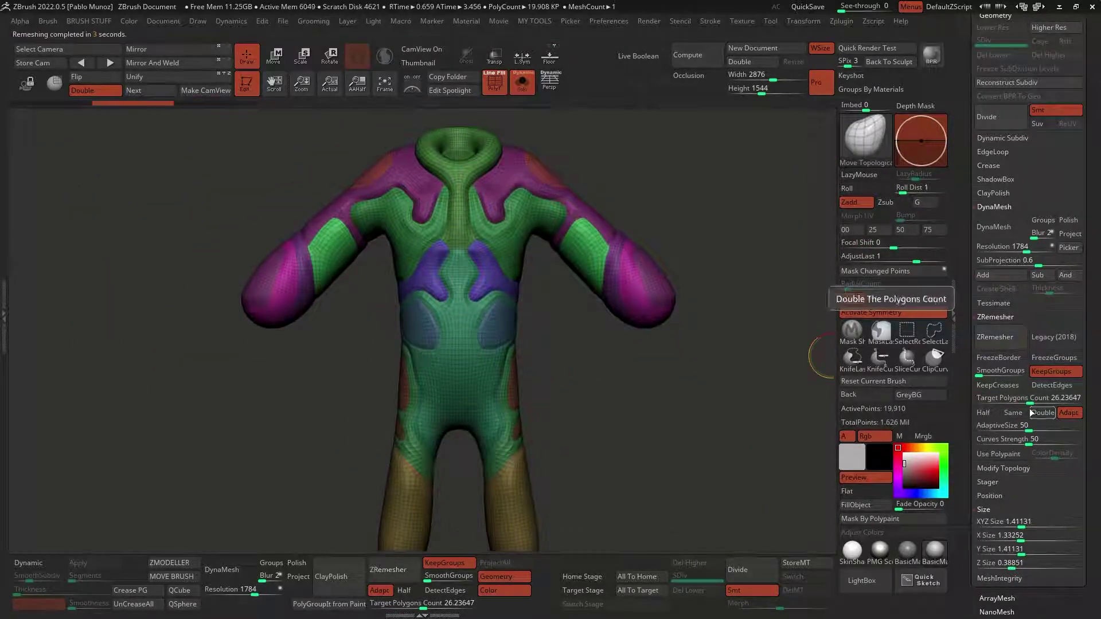
scroll(1034, 318, down, 3)
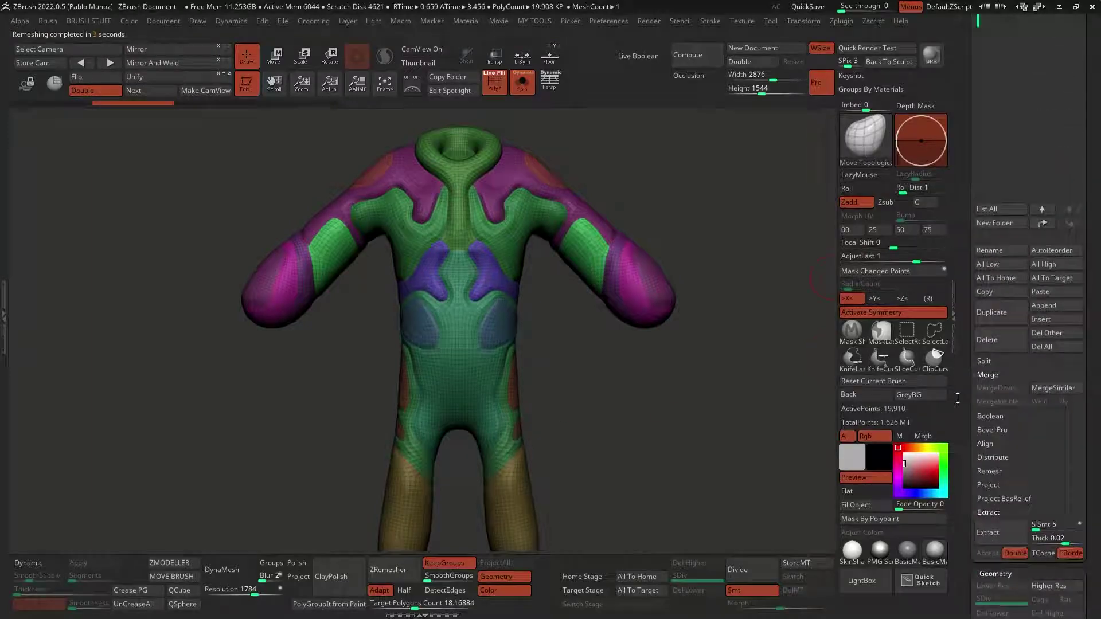
scroll(1050, 345, up, 3)
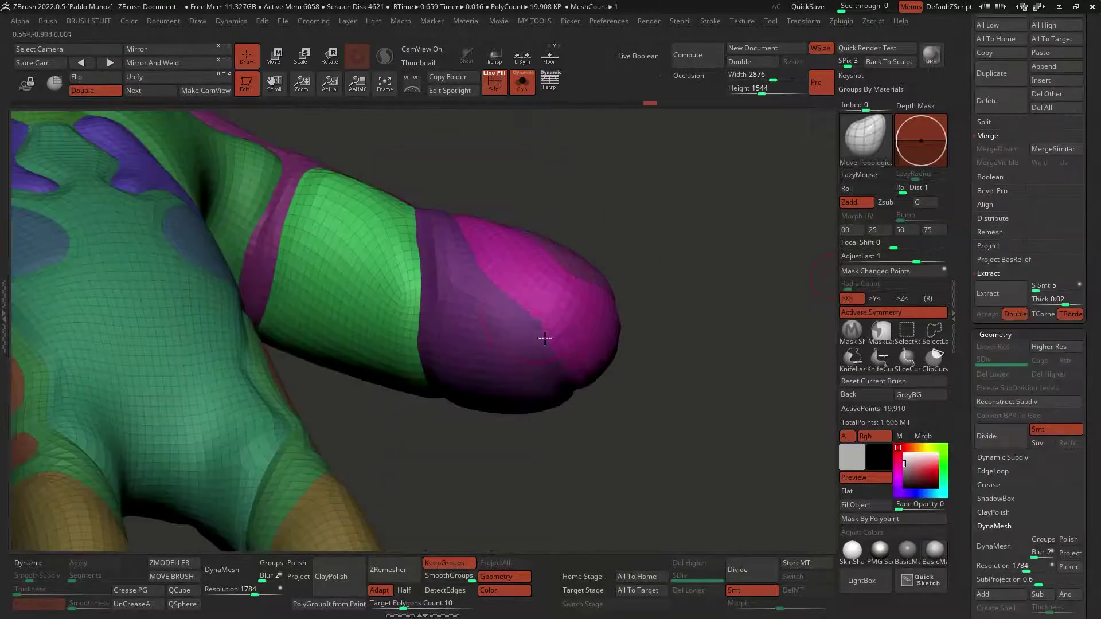
Remesh the suit body with ZRemesher, keeping its polygroups
drag(551, 349, 549, 370)
mouse_move(514, 365)
right_down()
mouse_move(538, 290)
mouse_move(479, 327)
right_up()
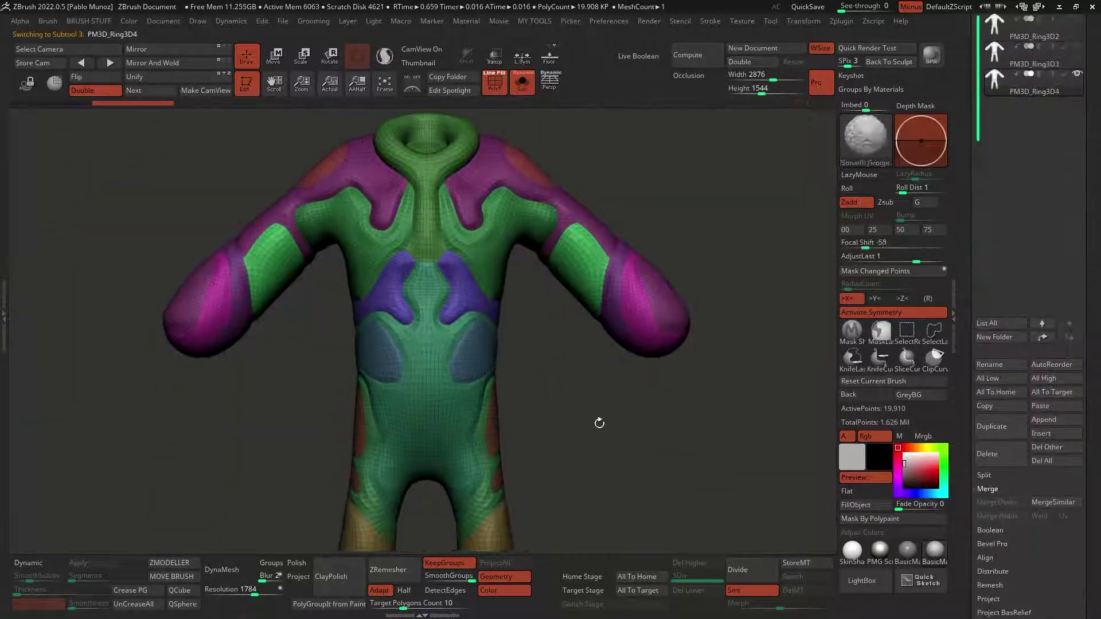
scroll(1026, 318, down, 5)
click(1027, 318)
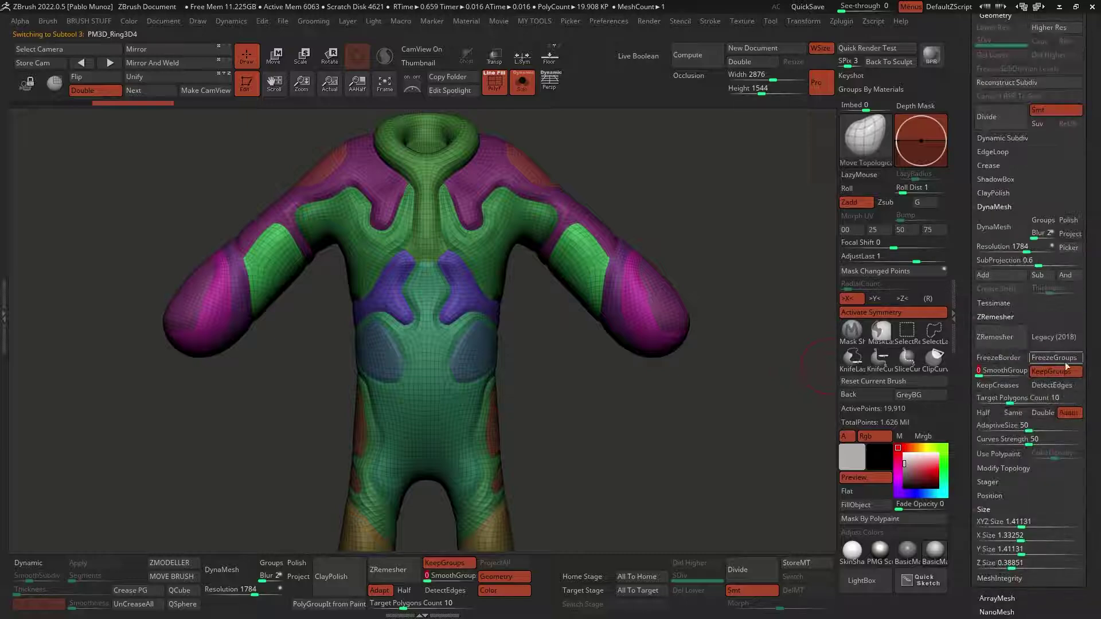
click(1023, 344)
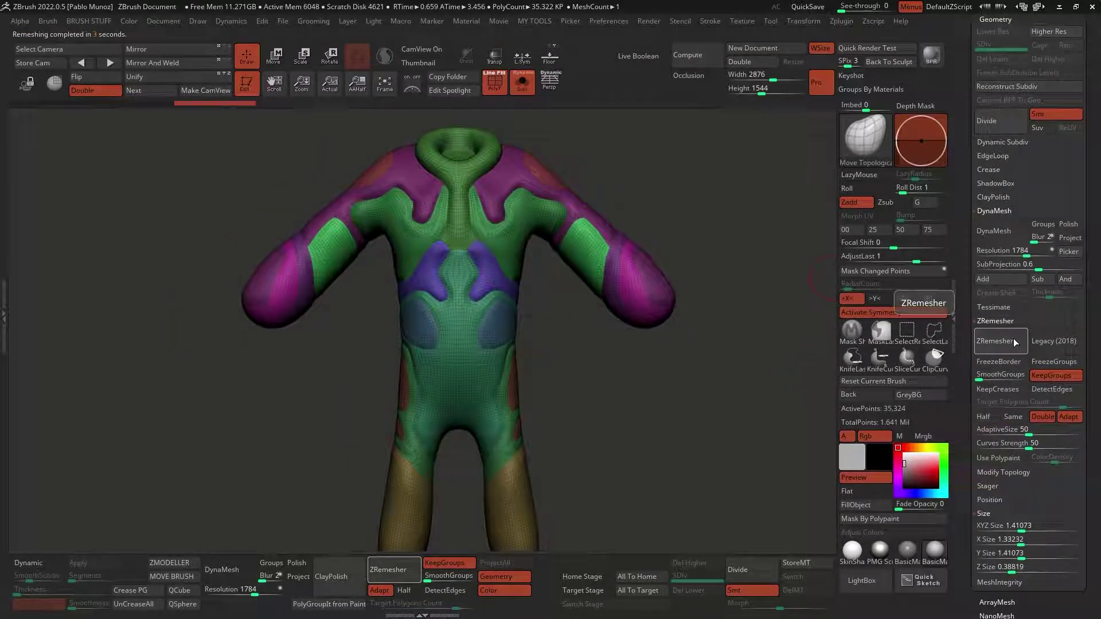
click(1008, 343)
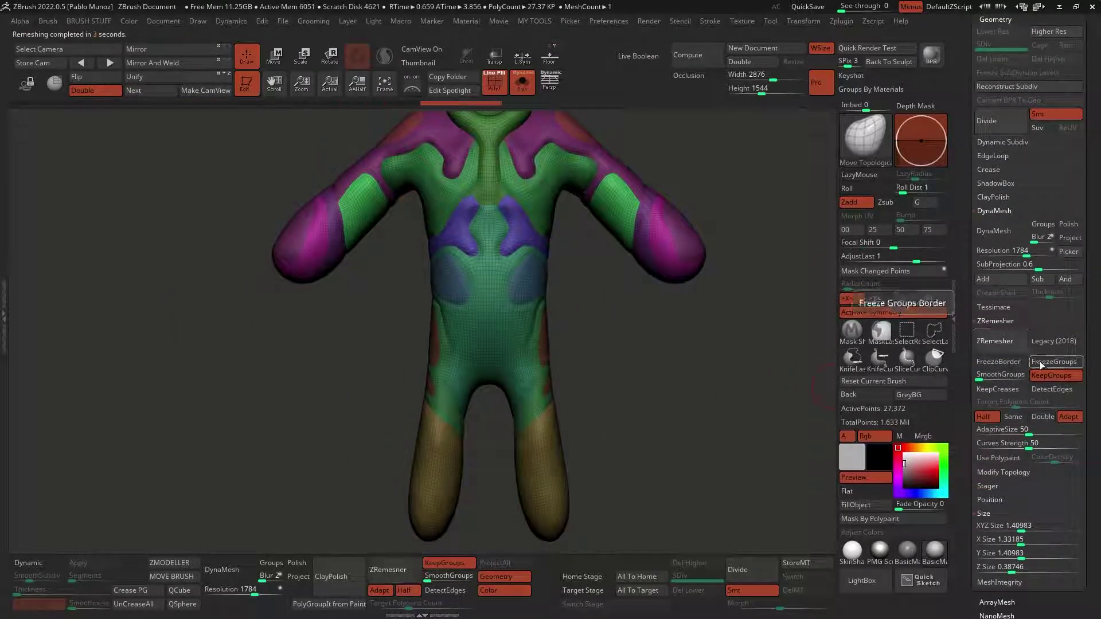
scroll(1068, 210, up, 5)
Inspect the remeshed body from back to legs, toggling polygroup colours
mouse_move(689, 388)
mouse_down()
mouse_move(543, 397)
mouse_move(508, 315)
mouse_up()
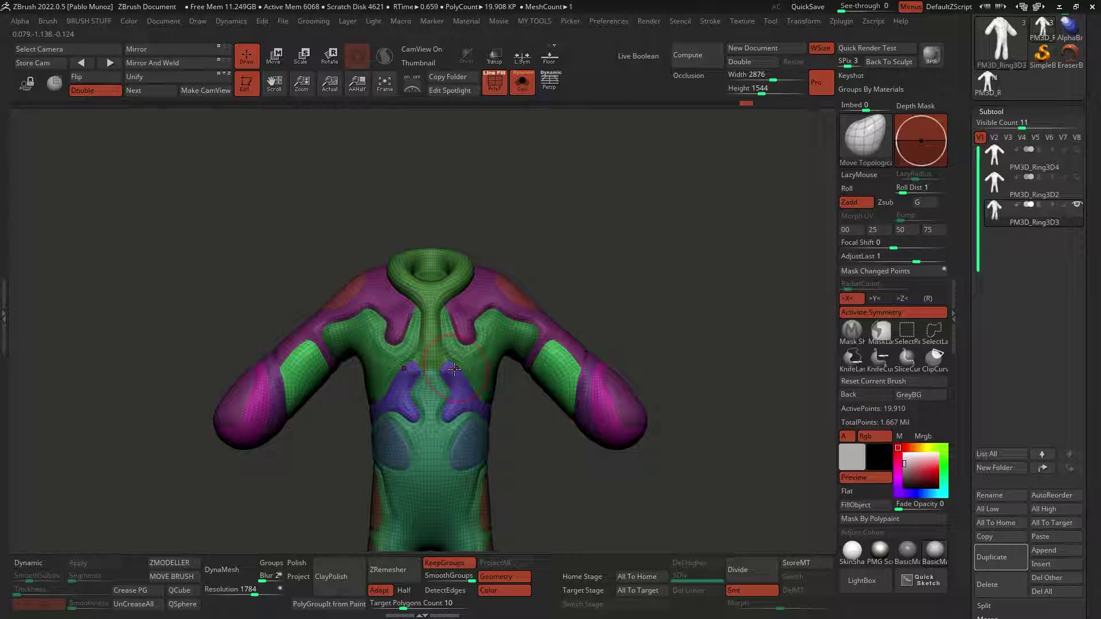
key(f)
key(shift+f)
mouse_move(608, 300)
alt+mouse_down()
mouse_move(499, 431)
mouse_move(615, 405)
mouse_move(690, 441)
alt+mouse_up()
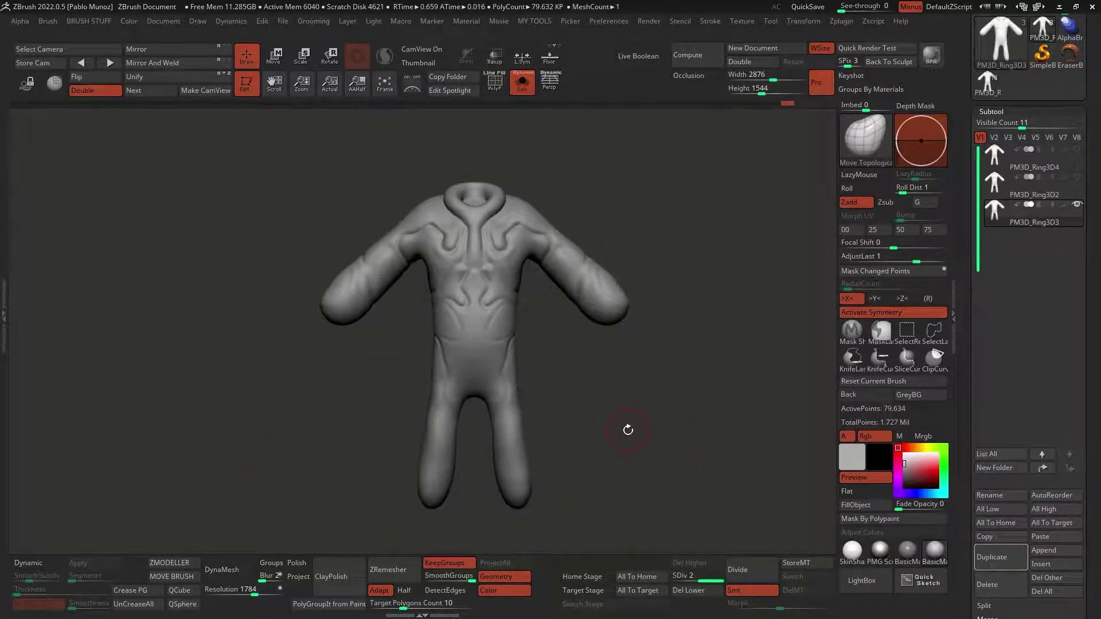
key(shift+f)
key(shift+f)
alt+drag(636, 300, 582, 425)
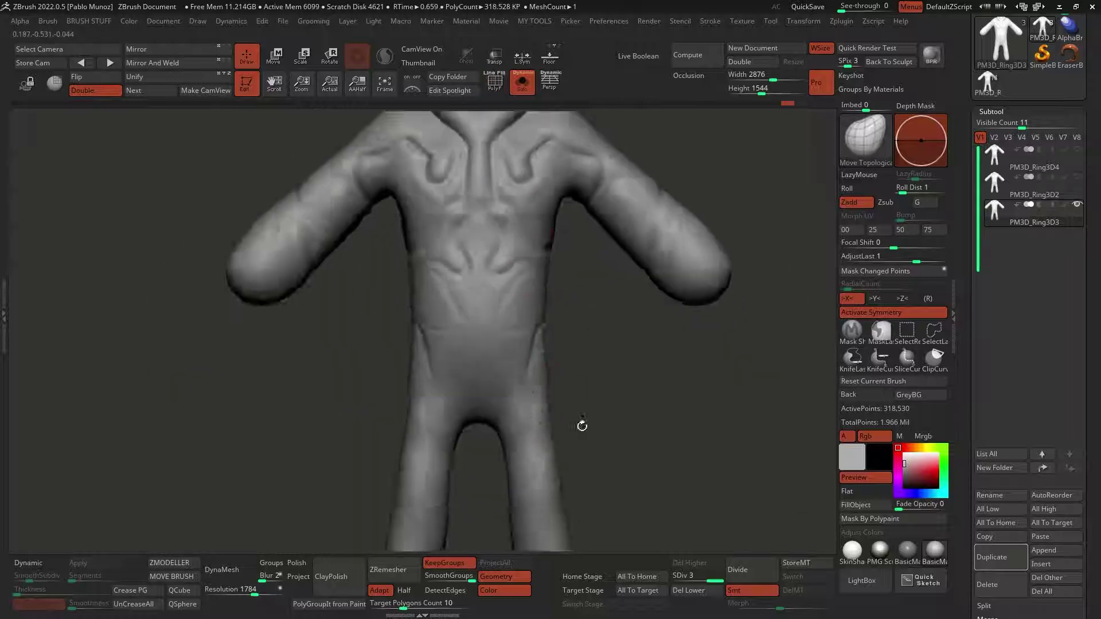
scroll(958, 301, down, 5)
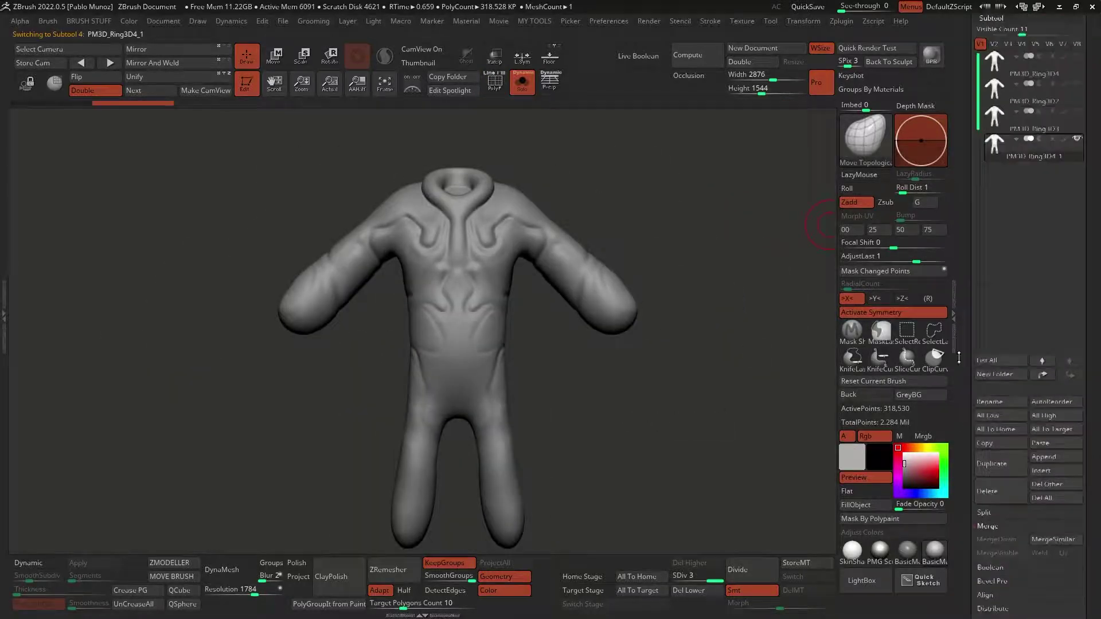
scroll(1033, 327, down, 10)
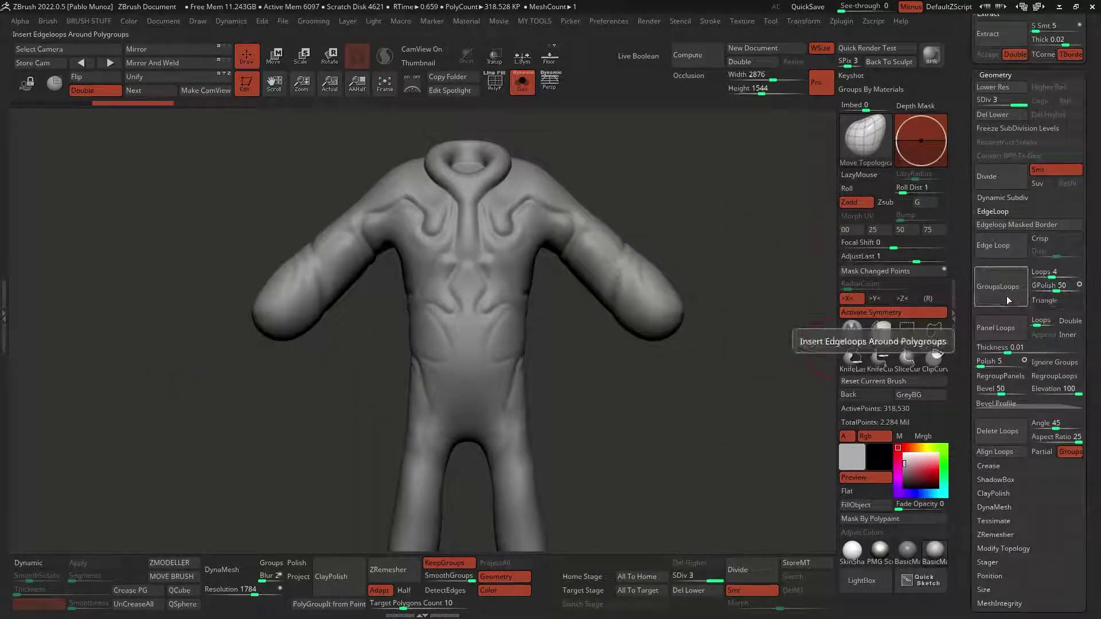
Try GroupsLoops, edge loops and Panel Loops on the chest polygroups, undoing each
click(1007, 336)
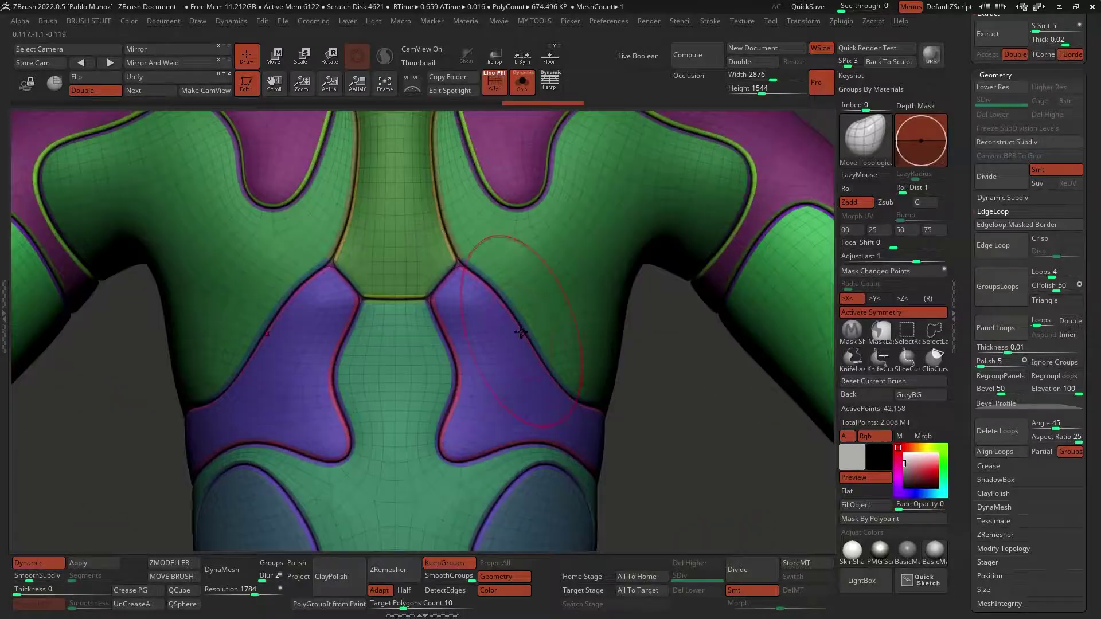
key(ctrl+z)
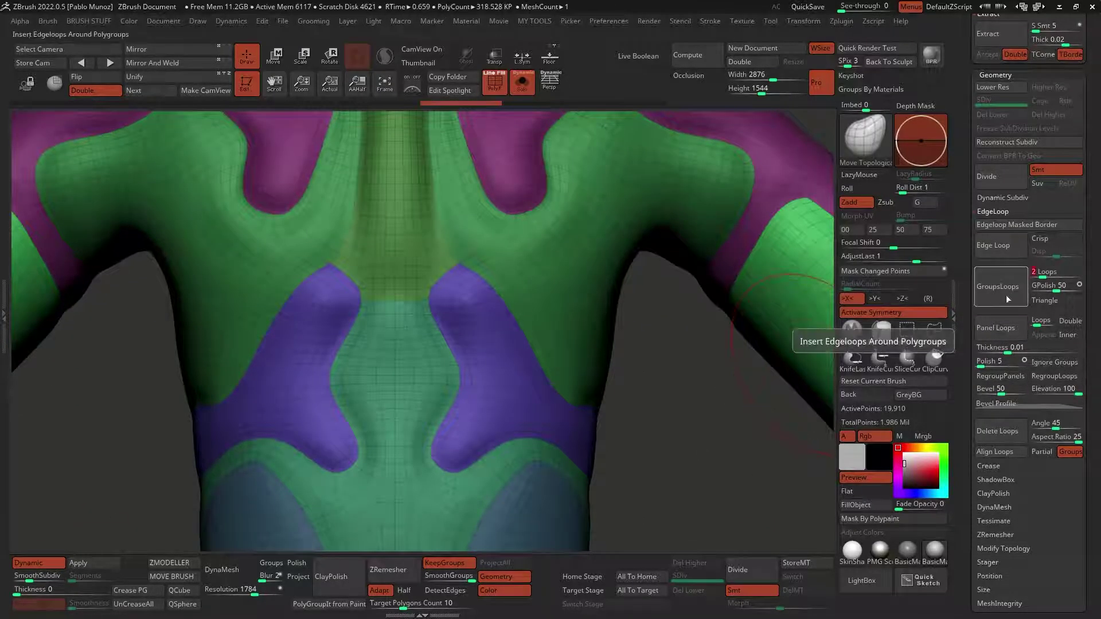
click(1008, 298)
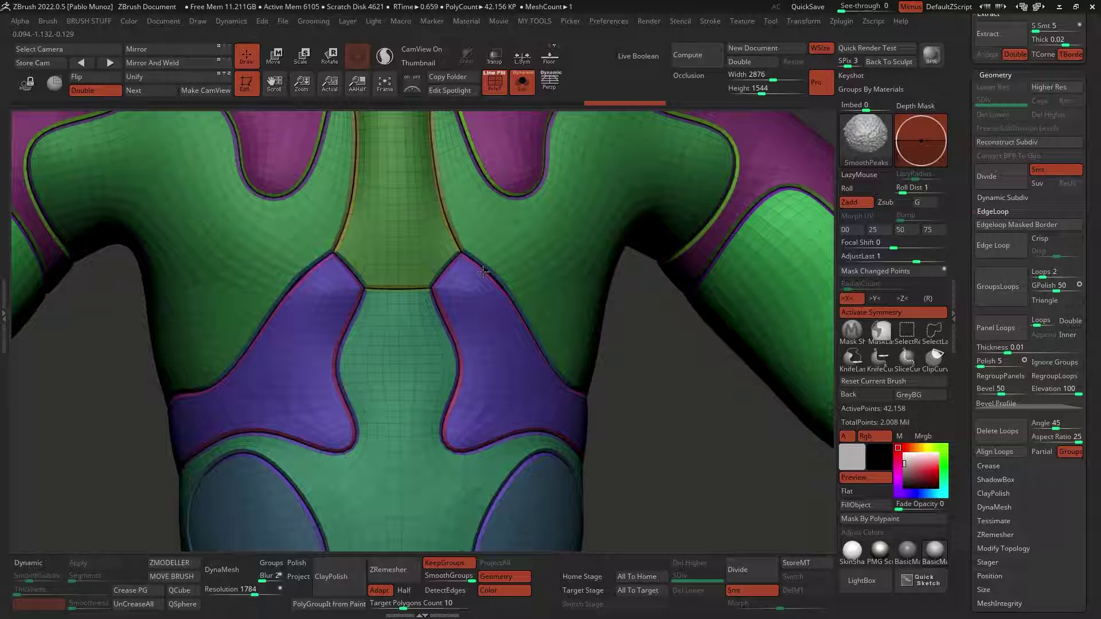
key(ctrl+z)
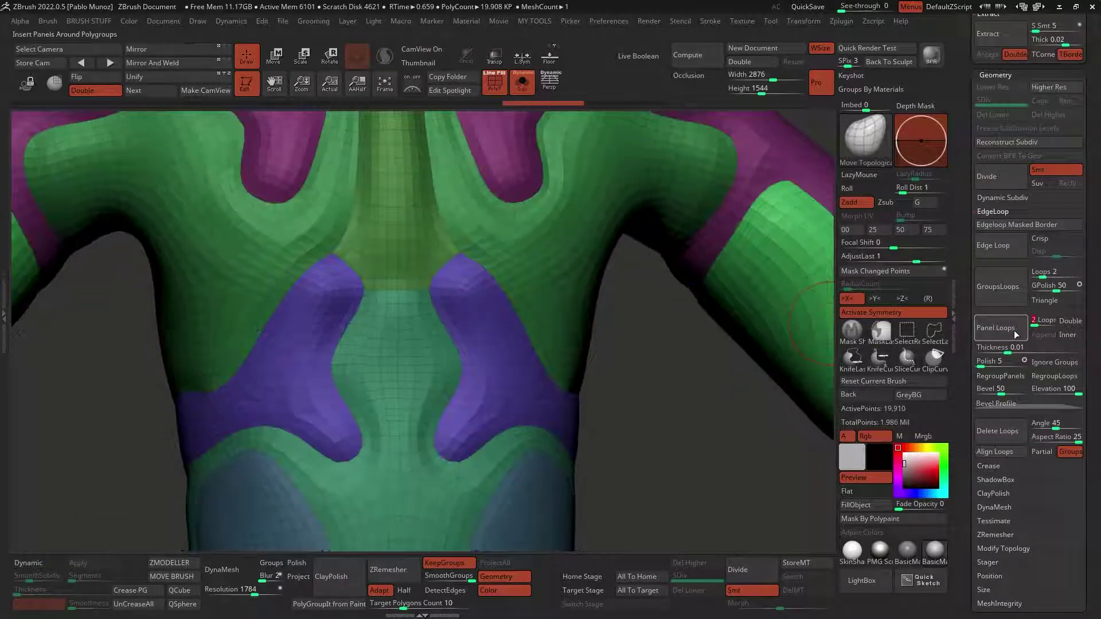
click(1007, 330)
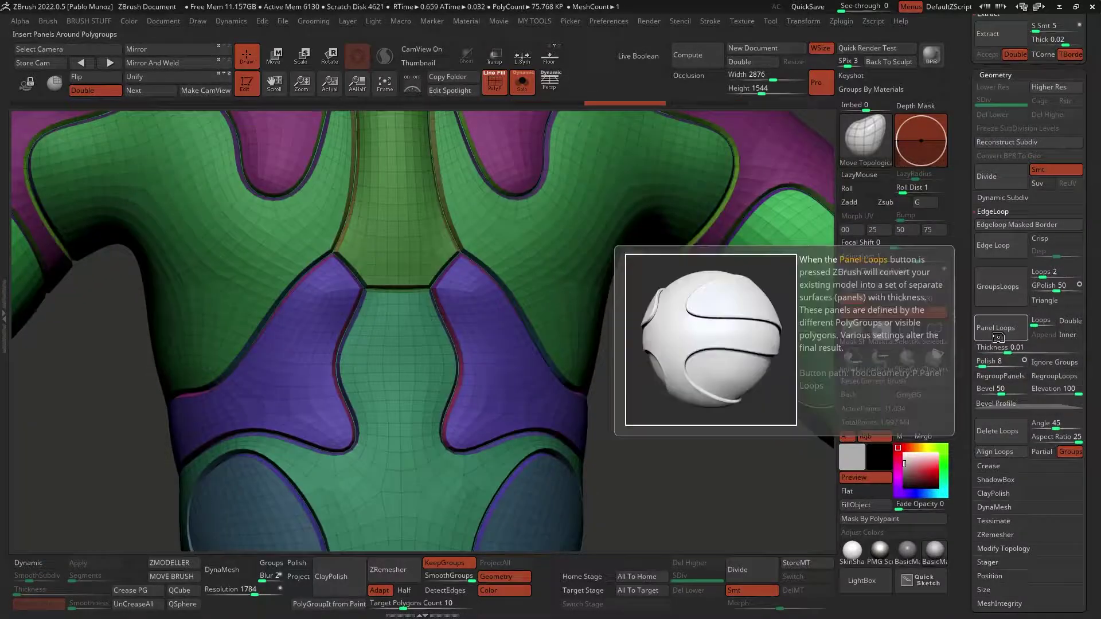
key(ctrl+z)
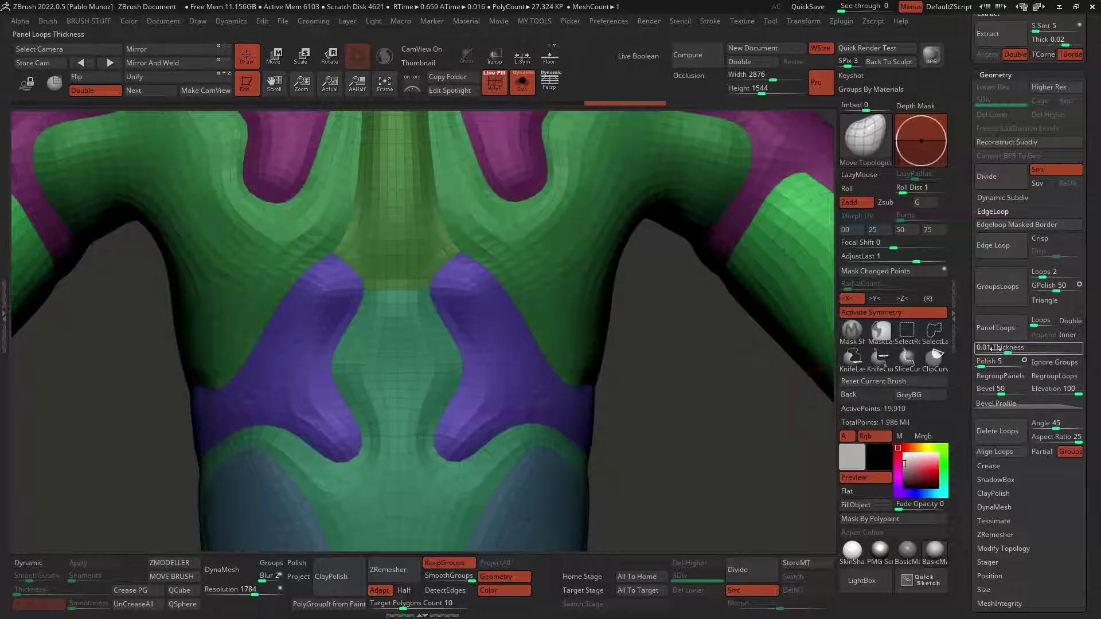
Inflate the body panels slightly with the mesh editing macro
key(space)
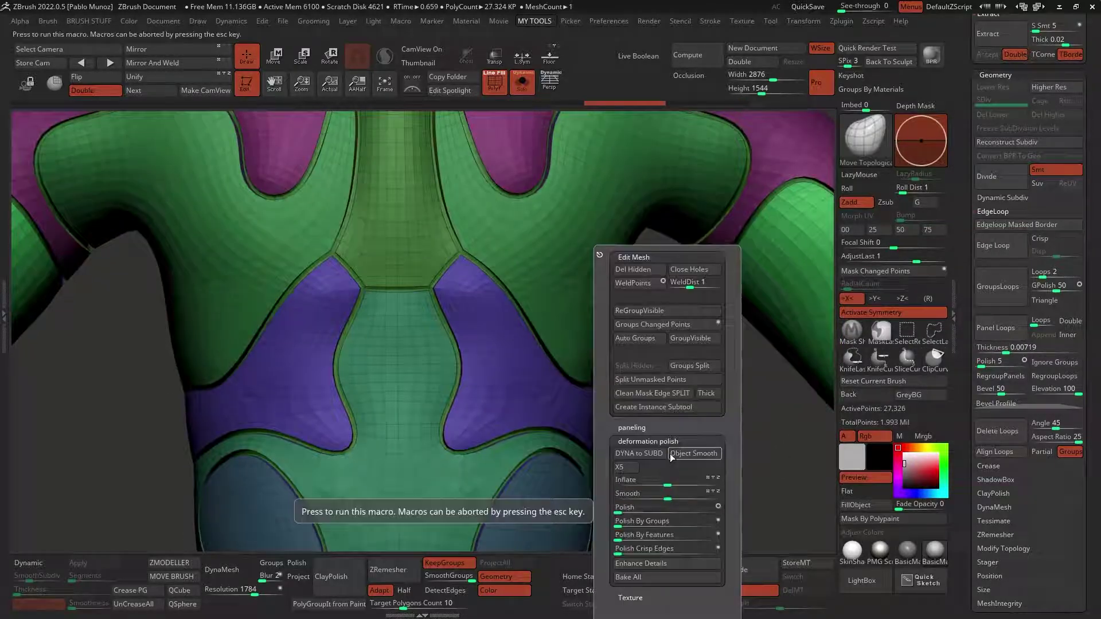
drag(668, 485, 679, 485)
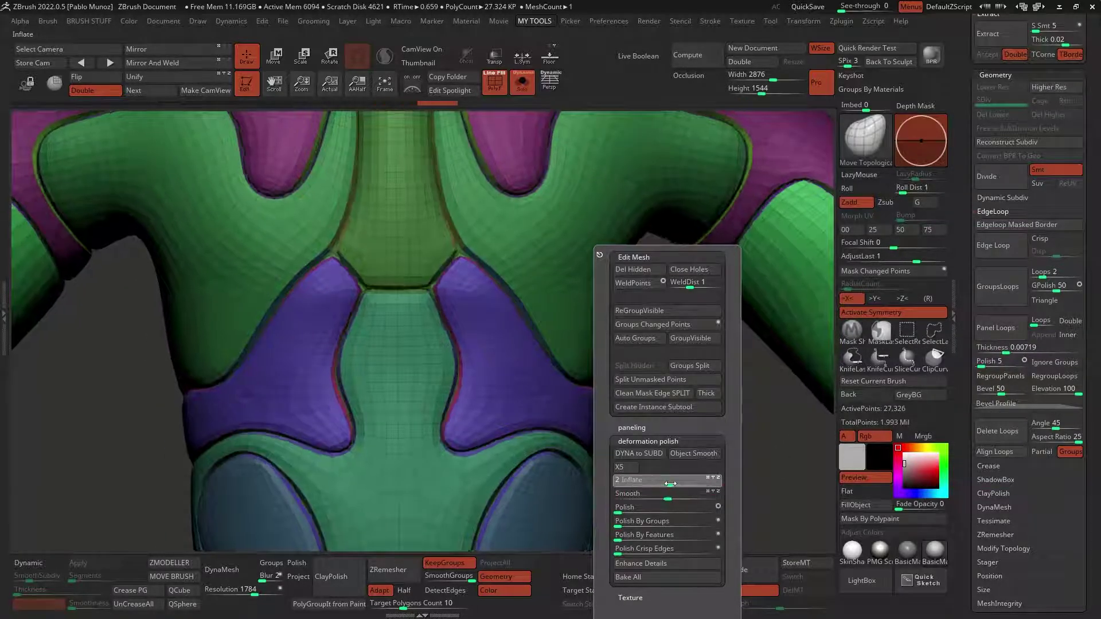
key(f)
key(shift+f)
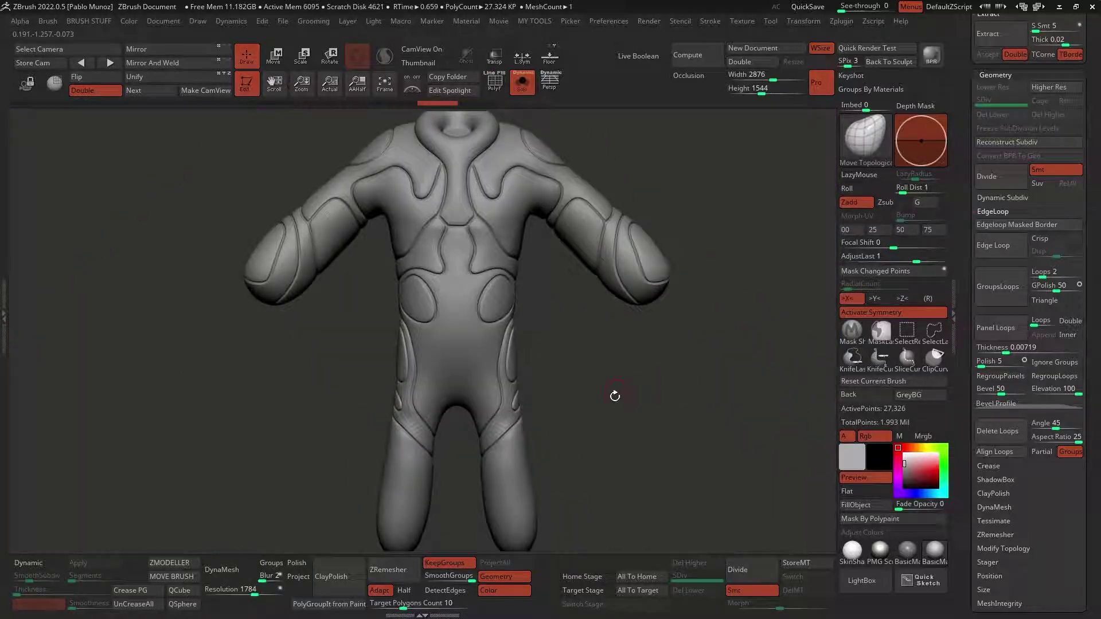
Subdivide the body, switch to Move Topological, and recolour its polygroups
key(space)
click(646, 405)
scroll(637, 421, up, 3)
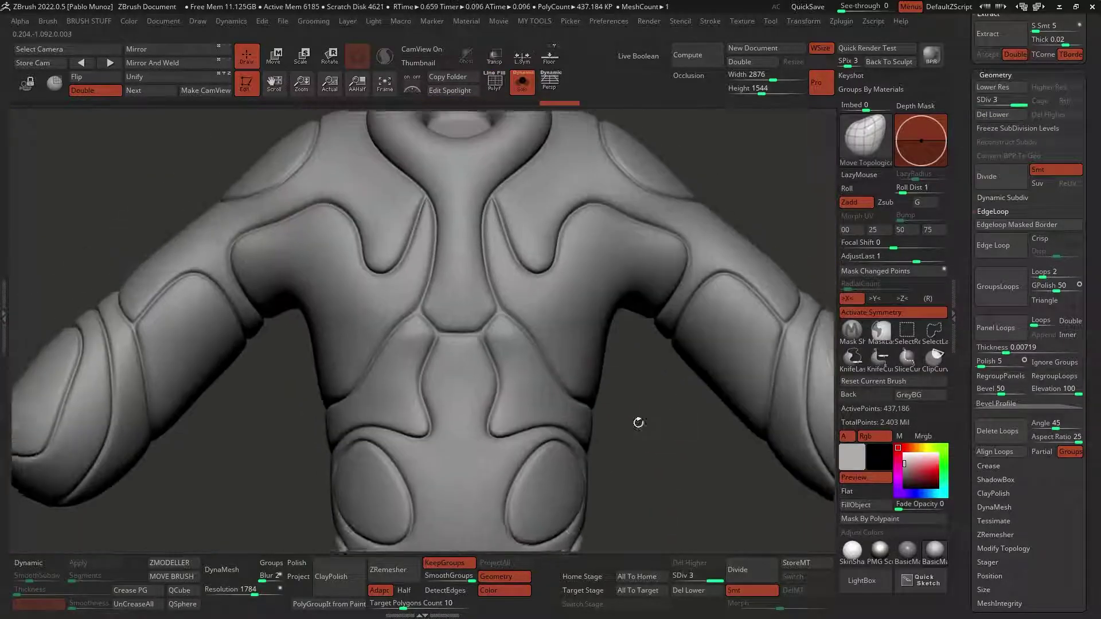
key(shift+f)
key(b)
key(m)
key(t)
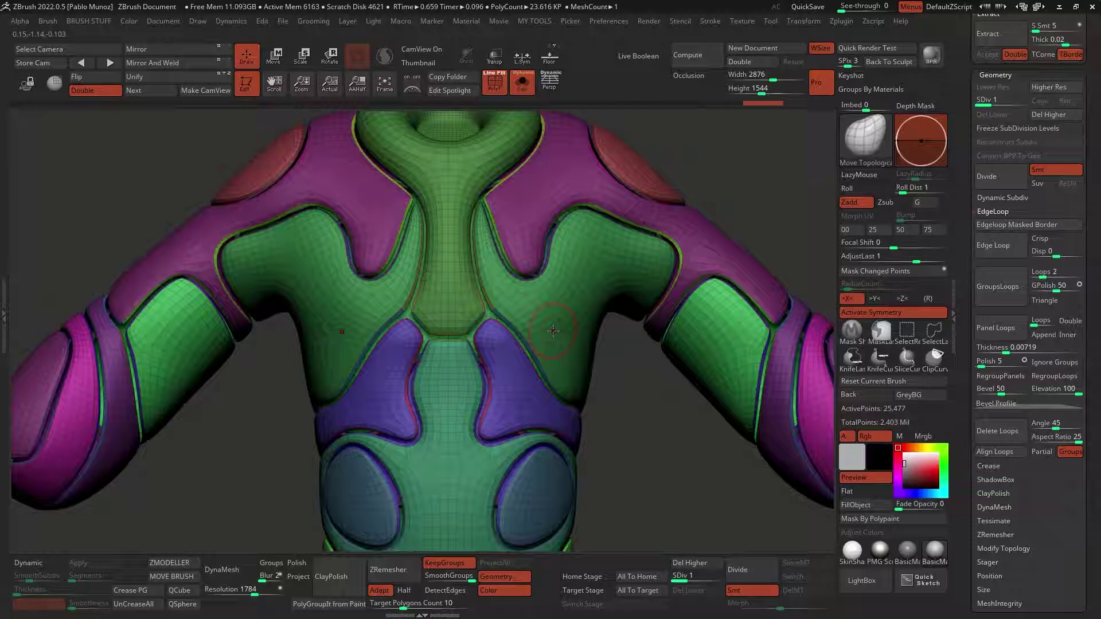
key(space)
click(624, 401)
scroll(624, 400, down, 3)
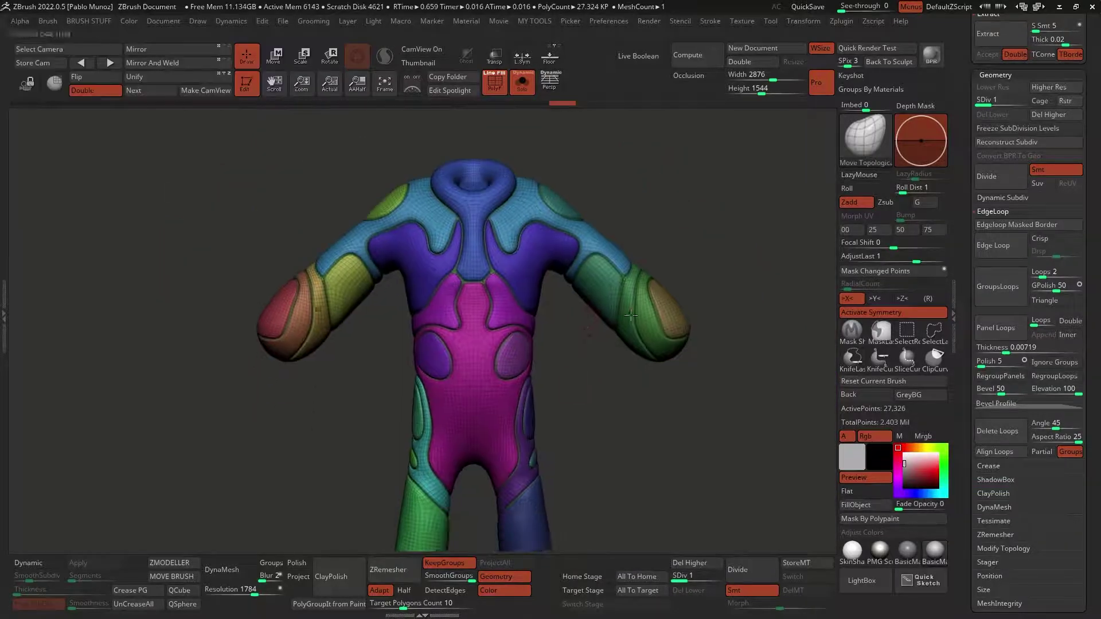
scroll(595, 420, down, 3)
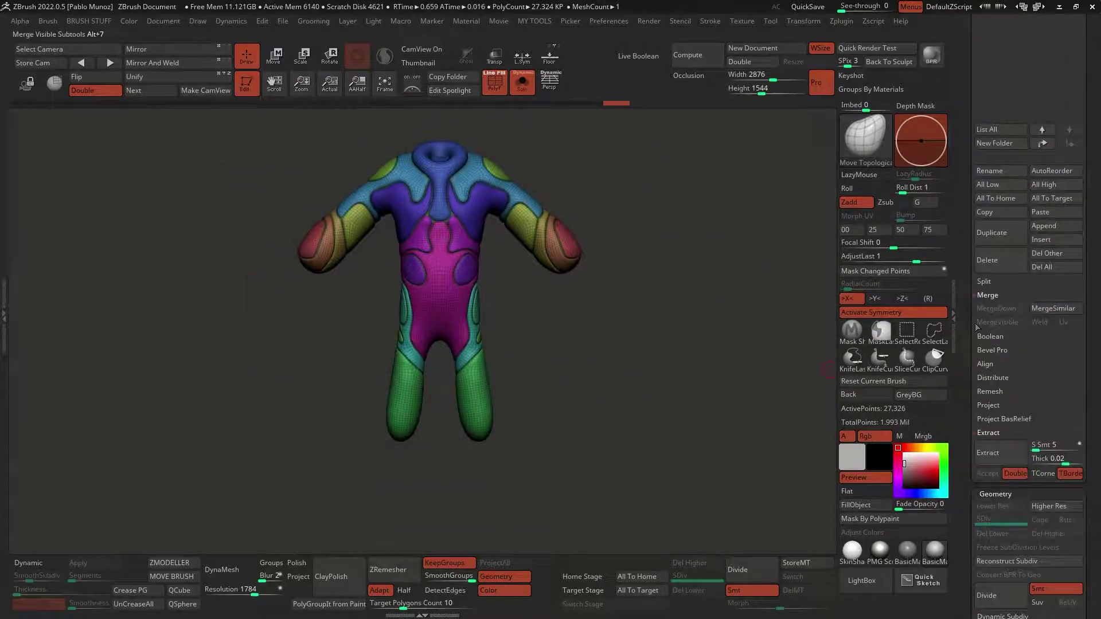
Select PM3D_Cylinder3D1_1 after stepping past the ring piece, and solo it
click(1033, 226)
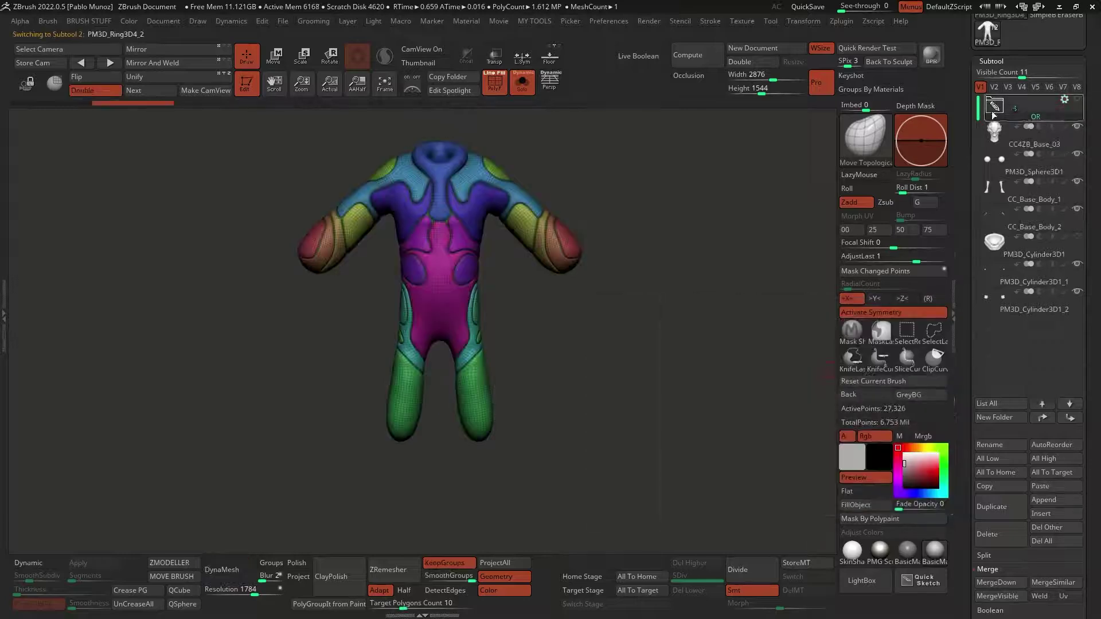
click(1066, 216)
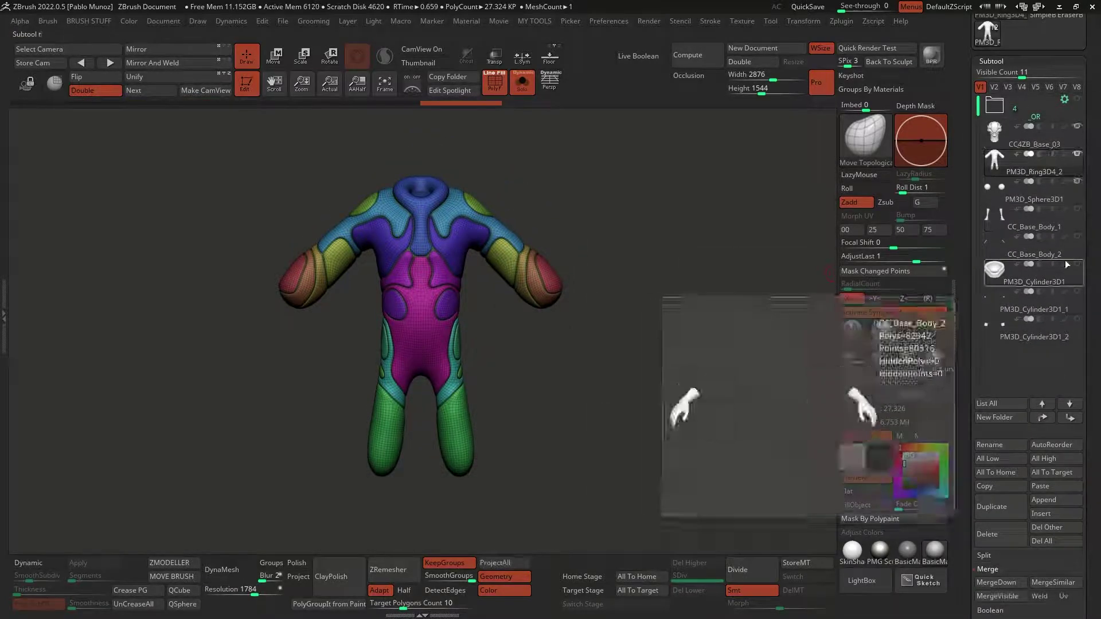
click(1068, 300)
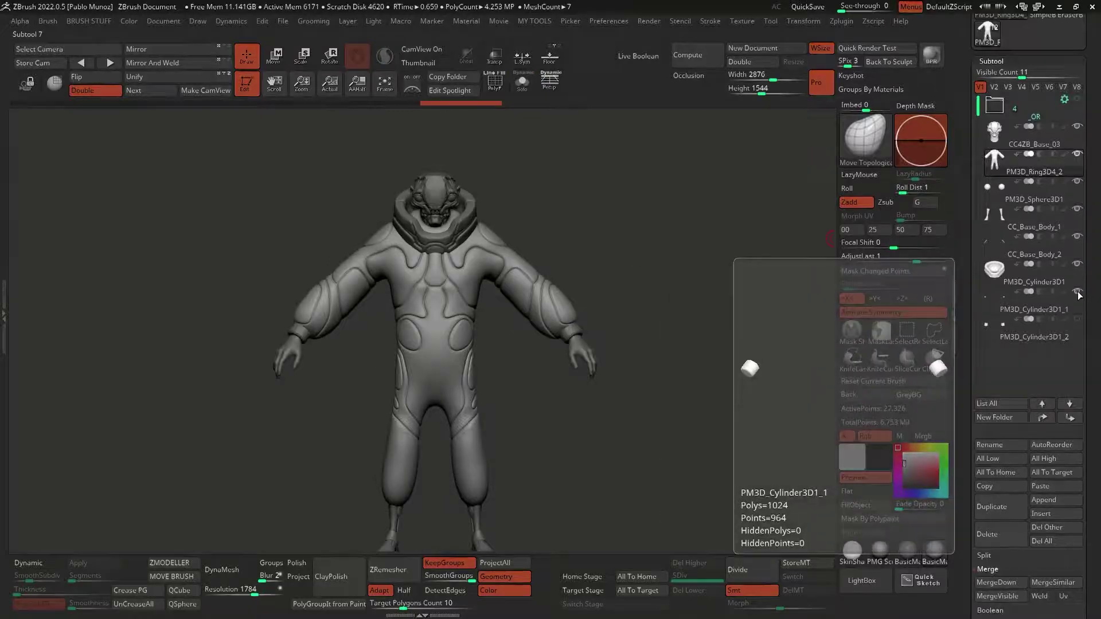
click(523, 82)
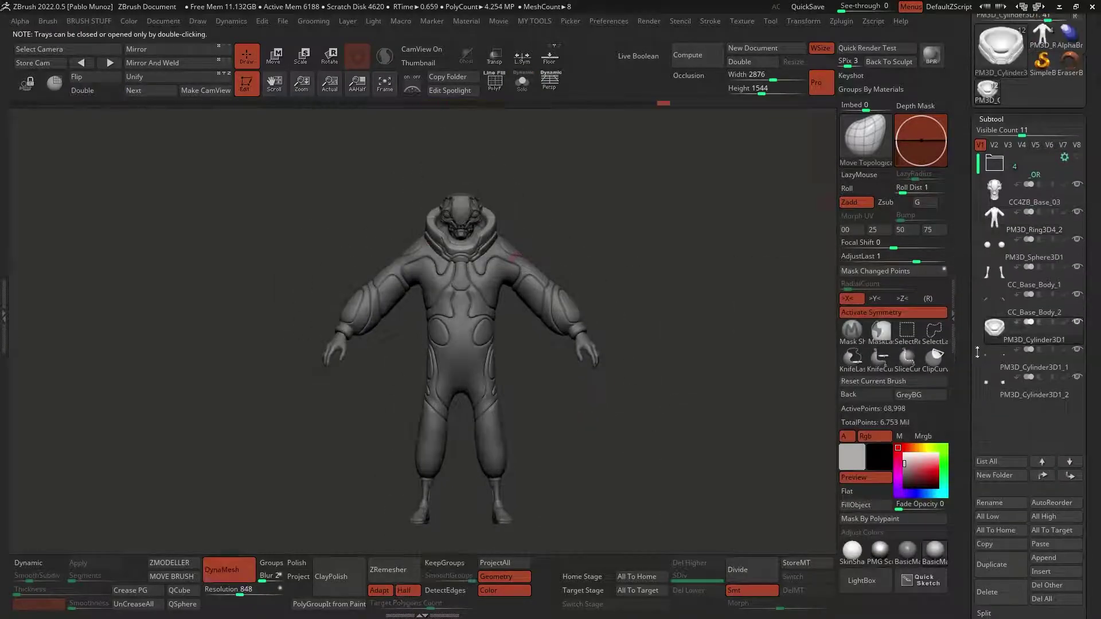
Slice the collar ring into several polygroups with SliceCurve
drag(278, 528, 519, 377)
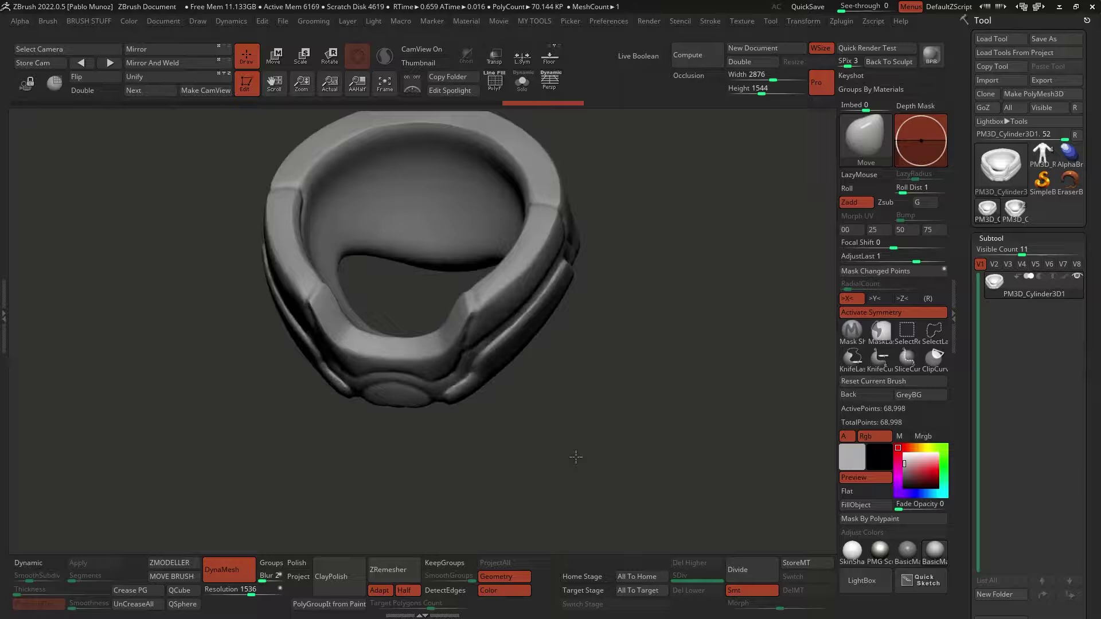
key(shift+f)
drag(398, 226, 470, 221)
ctrl+shift+drag(471, 221, 558, 232)
drag(490, 227, 615, 248)
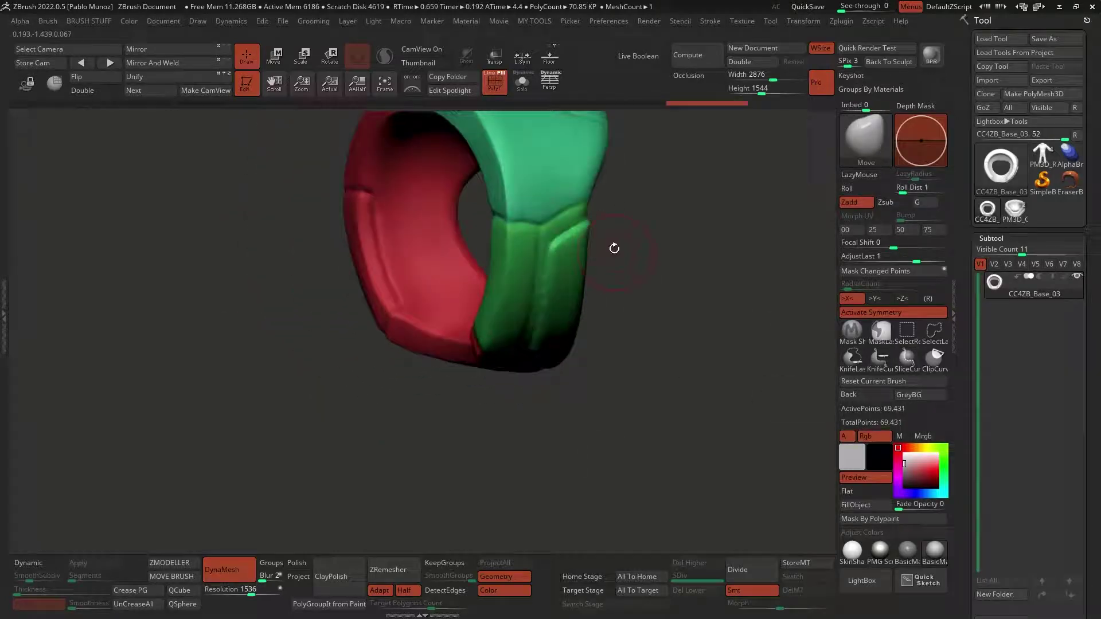
drag(533, 334, 533, 309)
drag(530, 395, 531, 400)
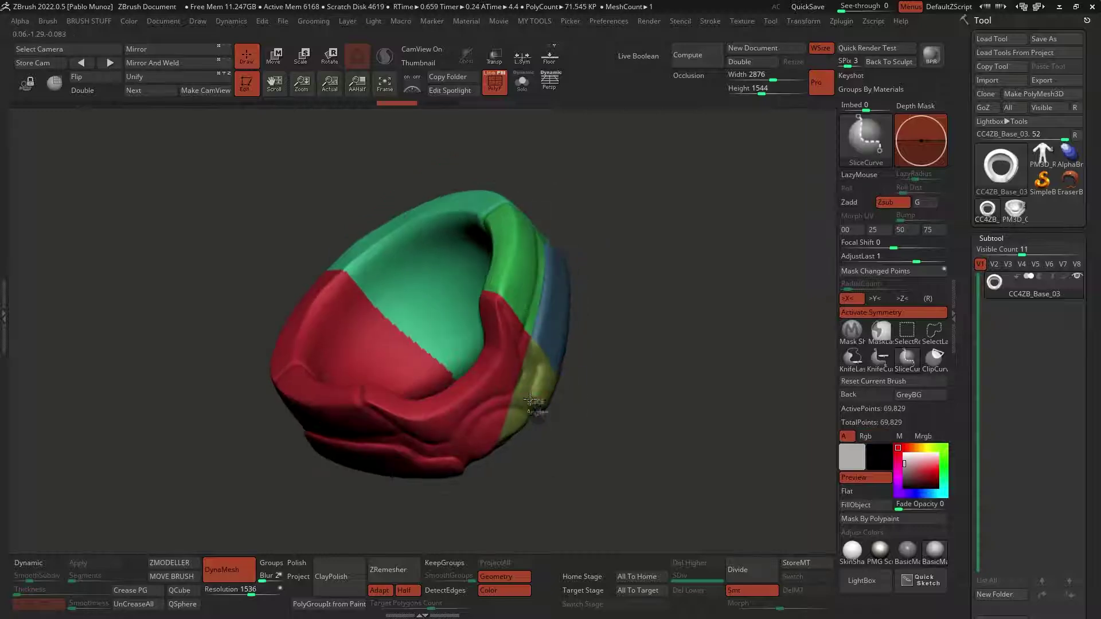
ctrl+shift+drag(534, 215, 534, 216)
drag(535, 216, 508, 376)
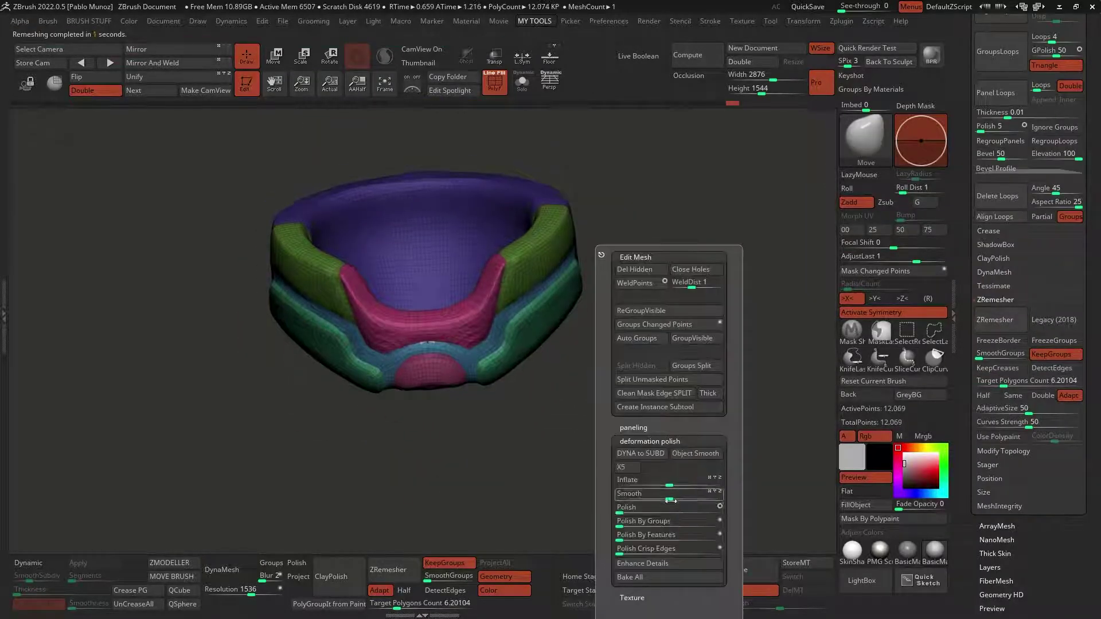
Isolate the ring's green polygroup band and inspect it
key(space)
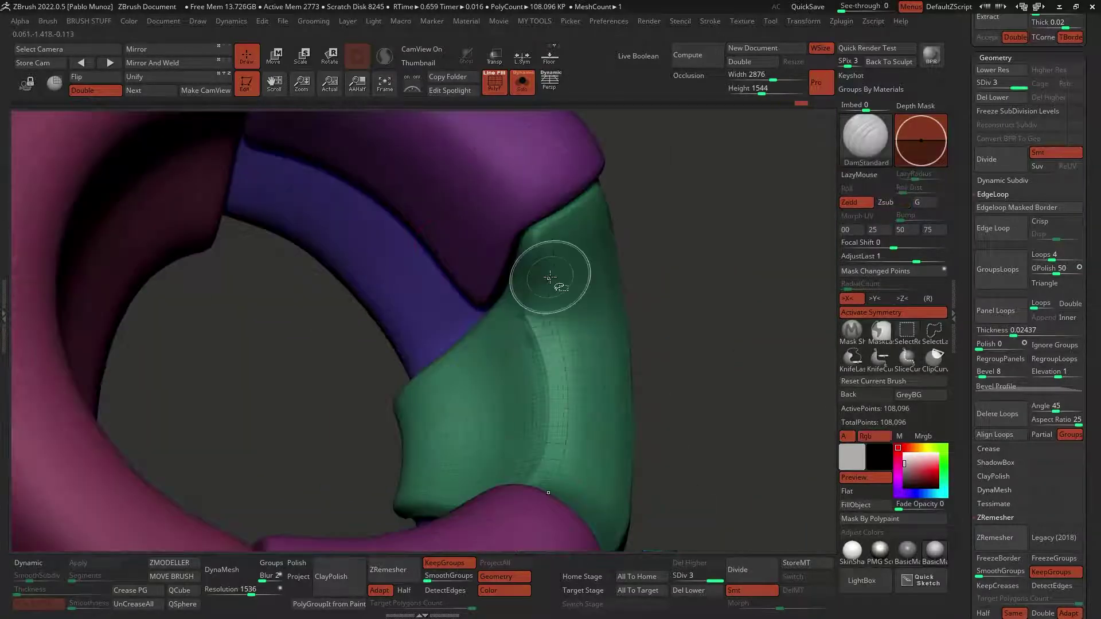
ctrl+shift+click(553, 282)
drag(547, 248, 597, 264)
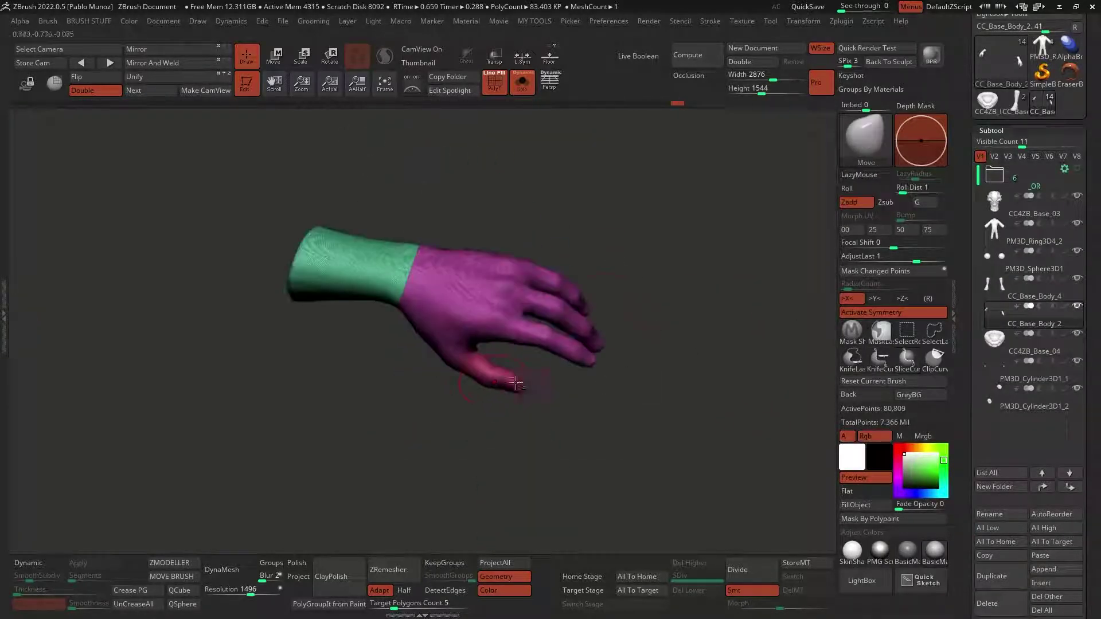
Slice the hand into separate thumb, fingertip and palm polygroups with SliceCurve
drag(516, 383, 536, 288)
ctrl+shift+drag(344, 361, 483, 284)
ctrl+shift+drag(430, 361, 572, 292)
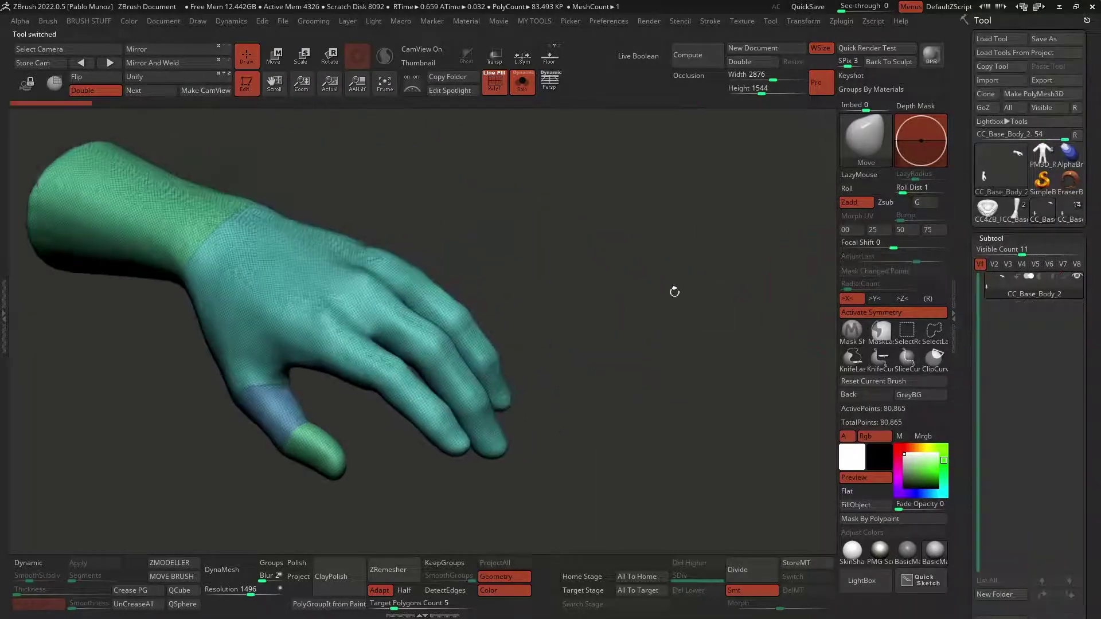
alt+drag(675, 292, 420, 205)
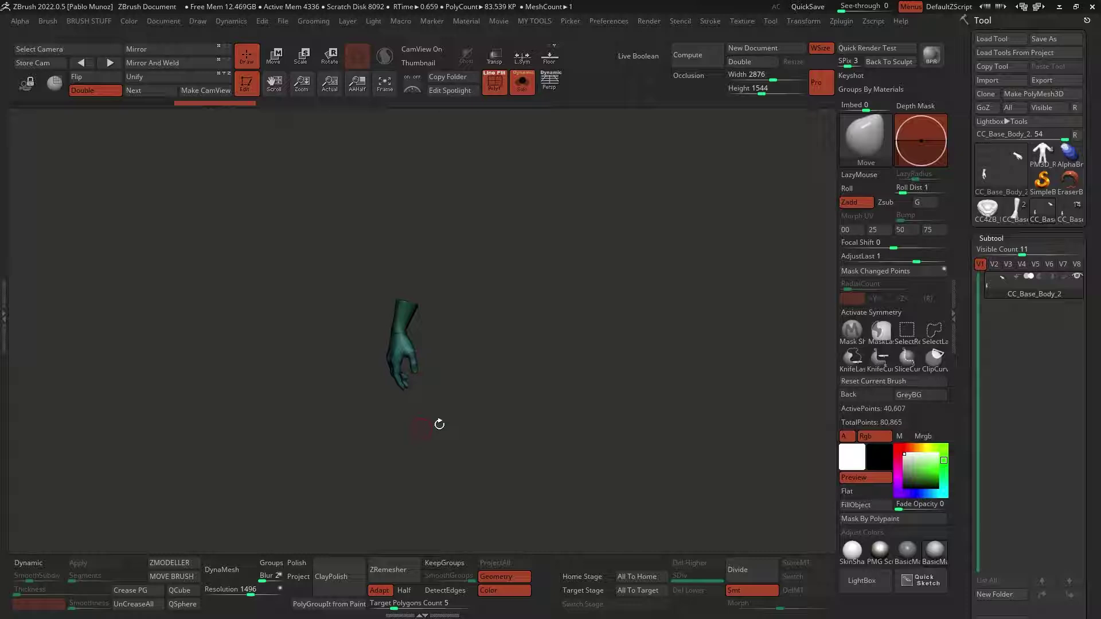
mouse_move(439, 423)
mouse_down()
mouse_move(424, 330)
mouse_move(456, 338)
mouse_up()
ctrl+shift+drag(384, 382, 444, 381)
Isolate the hand's polygroups one by one, ending with only the fingertip groups visible
ctrl+shift+click(451, 387)
ctrl+shift+click(431, 455)
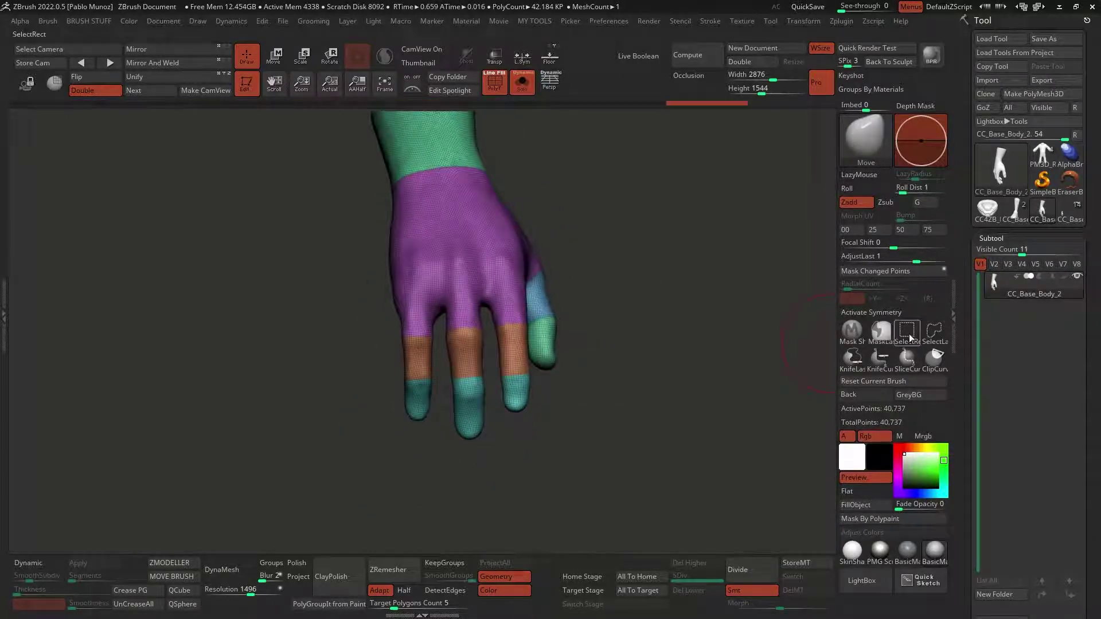
ctrl+shift+click(605, 263)
ctrl+shift+click(560, 321)
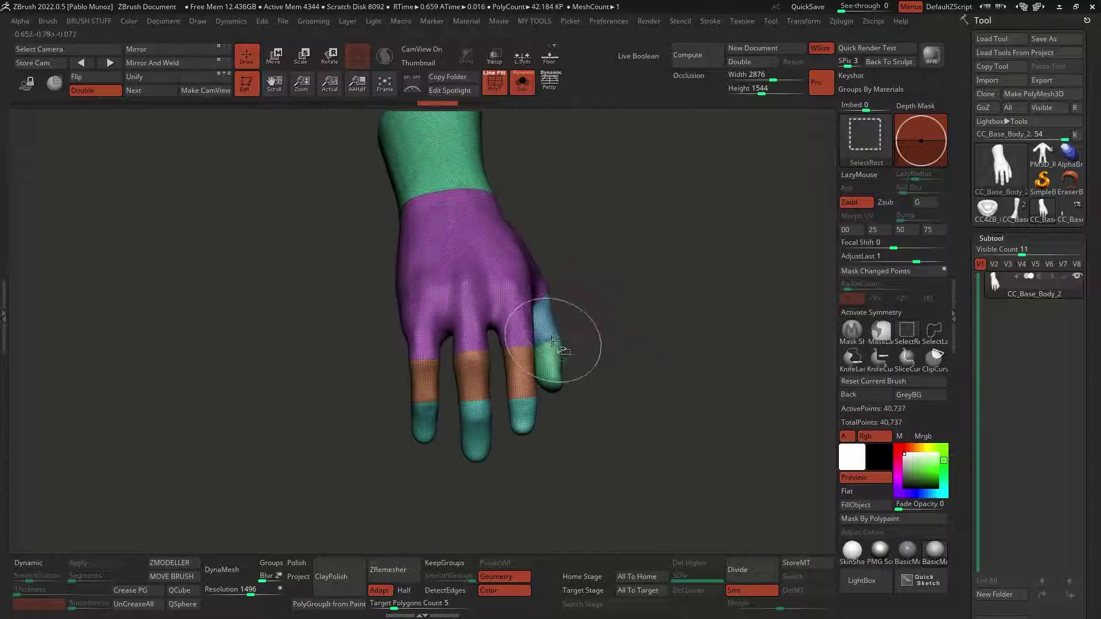
ctrl+shift+click(413, 417)
ctrl+shift+click(587, 371)
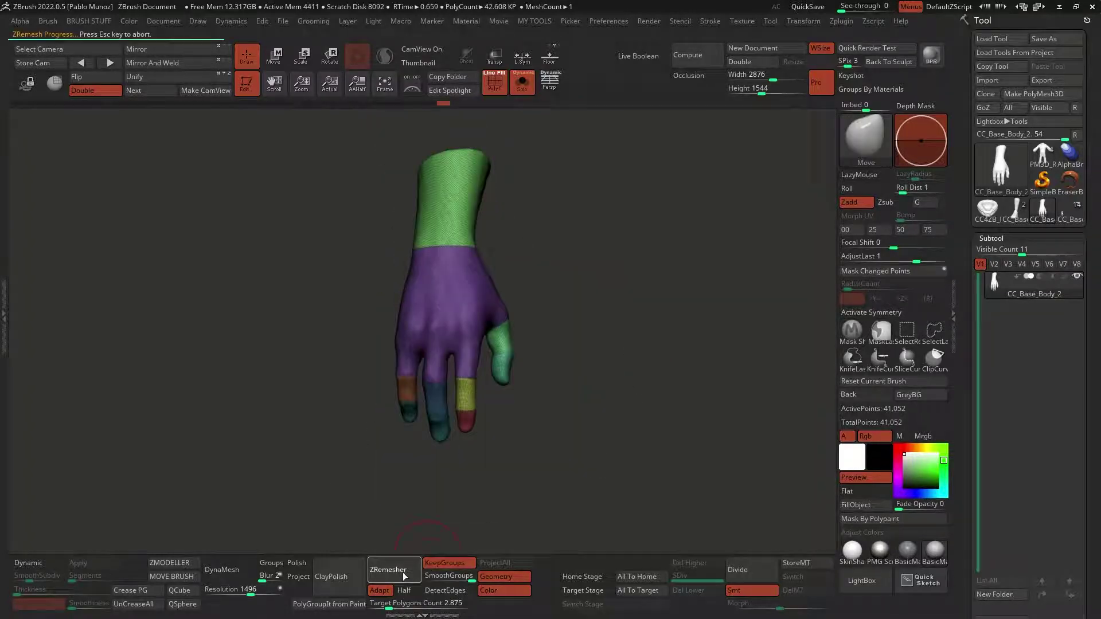
Remesh the hand into a coarse quad mesh and add two subdivision levels
mouse_move(623, 327)
mouse_down()
mouse_move(591, 414)
mouse_move(560, 370)
mouse_up()
key(b)
key(m)
key(t)
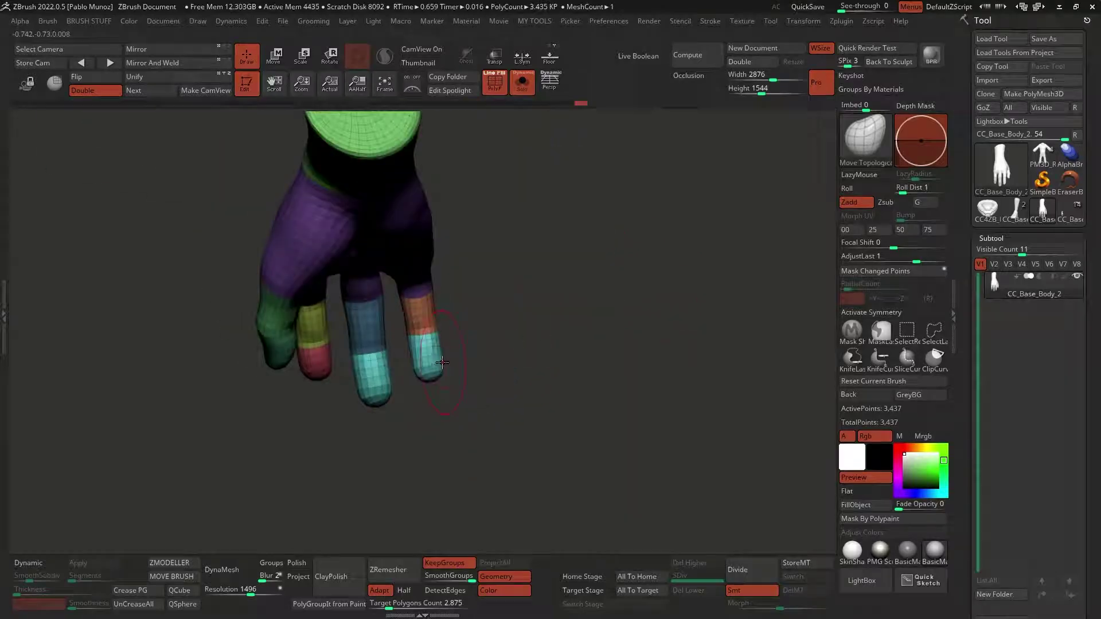
key(ctrl+d)
key(ctrl+d)
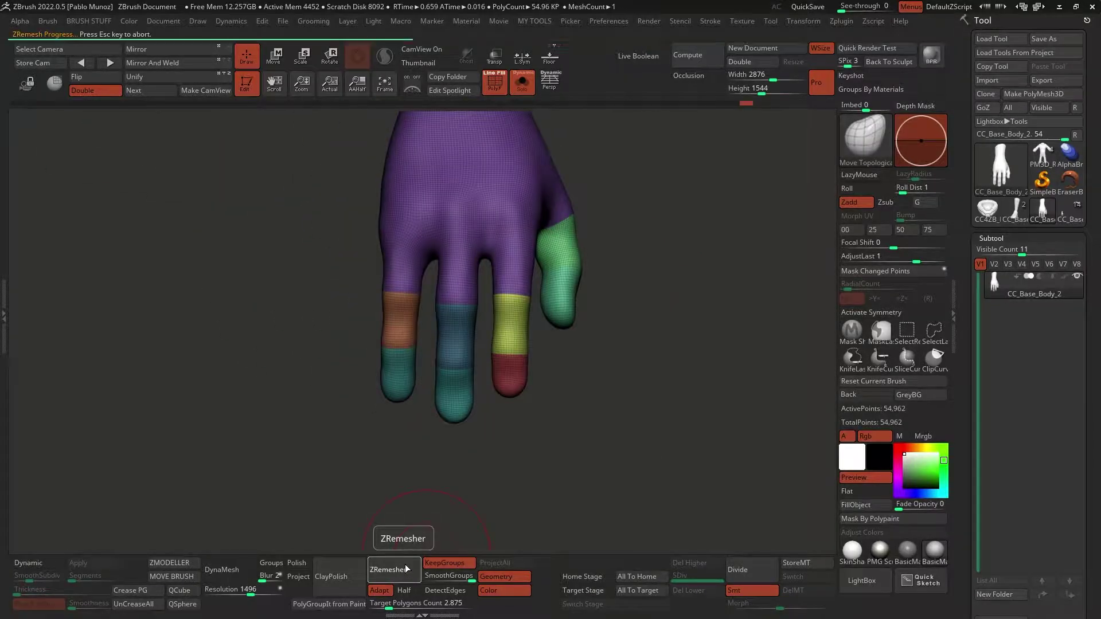
drag(459, 477, 516, 401)
scroll(961, 379, down, 5)
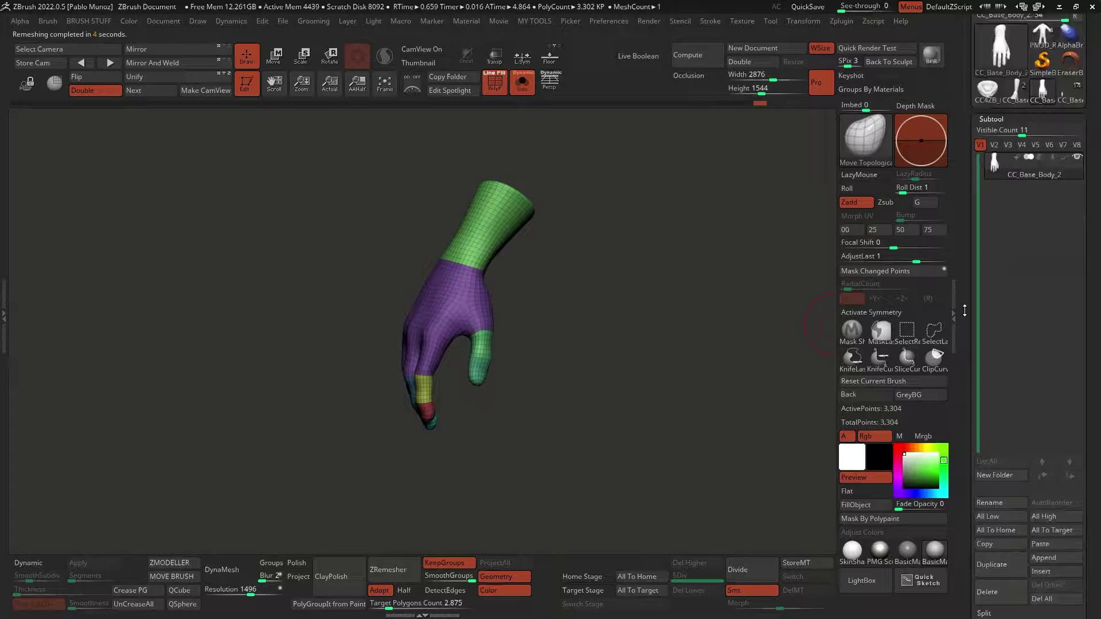
scroll(962, 379, down, 3)
scroll(961, 379, up, 5)
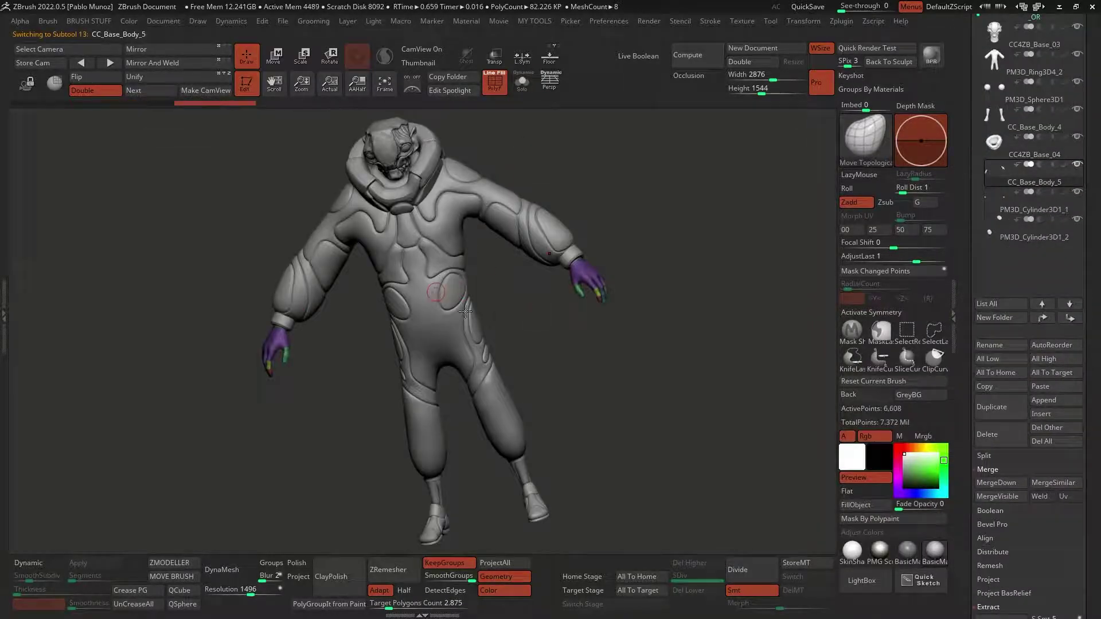
Display polygroup colours and the PolyF wireframe across the whole suited character
drag(656, 436, 612, 350)
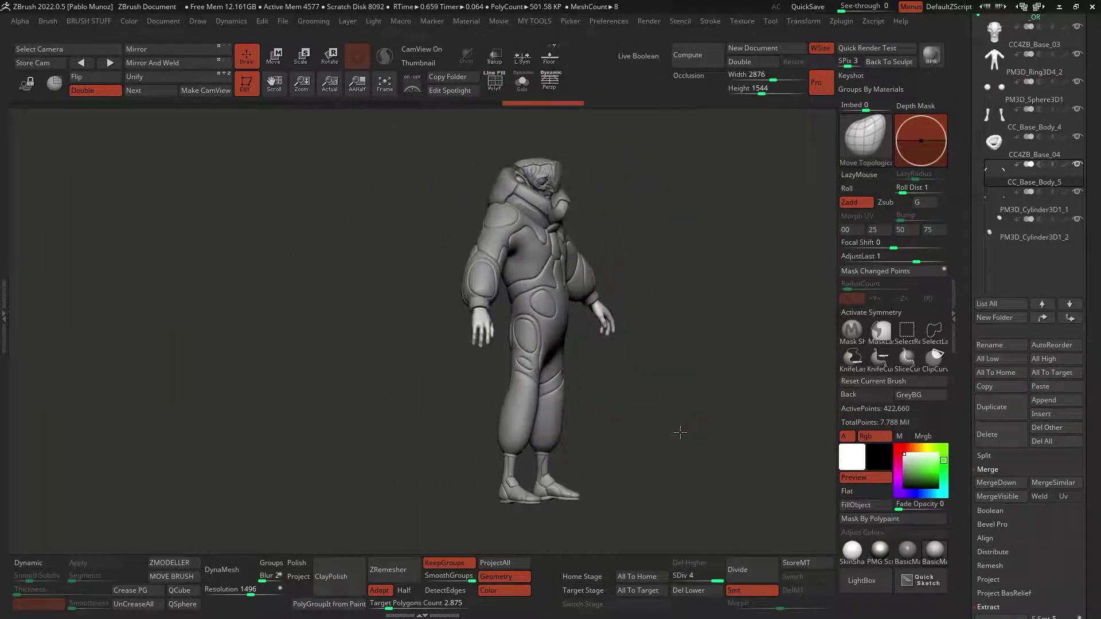
key(shift+f)
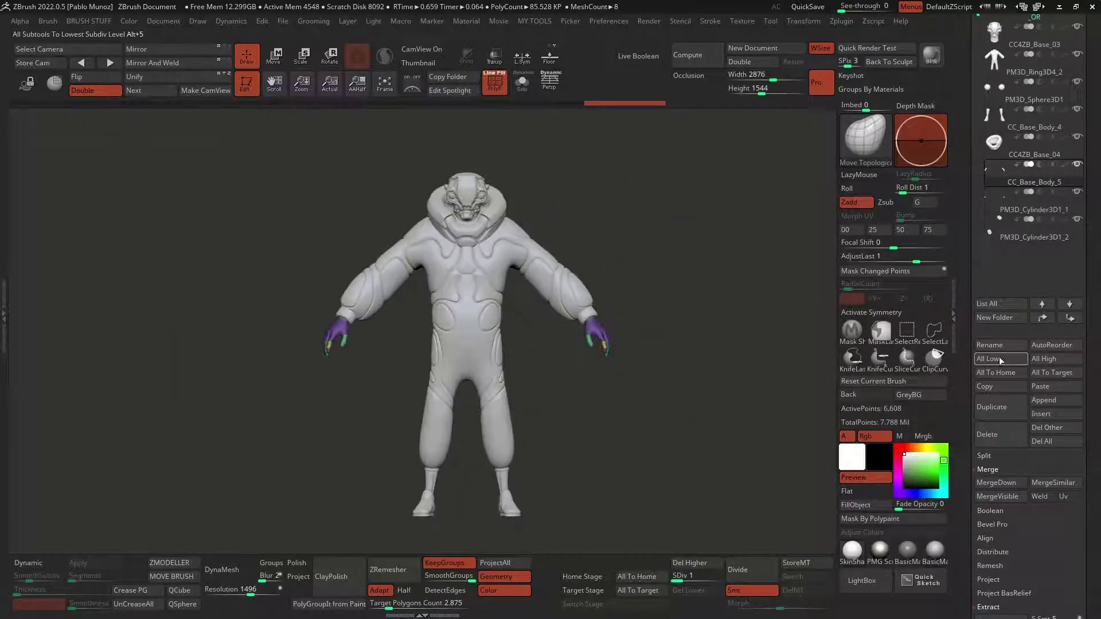
click(930, 58)
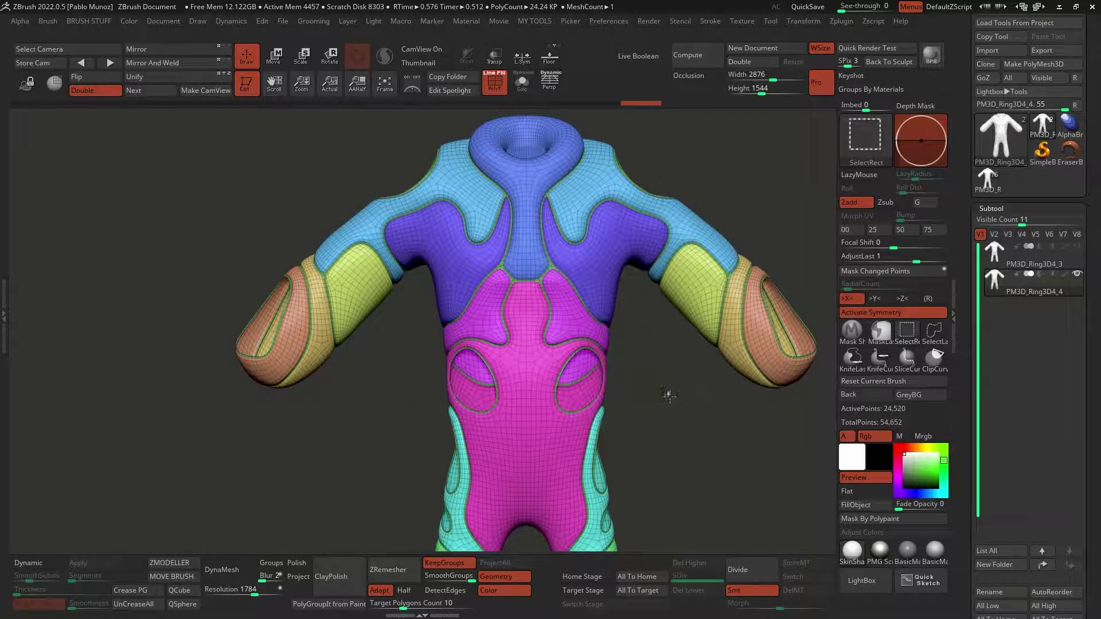
Inspect the pads by toggling torso visibility, then Solo torso and pads in front view
ctrl+shift+click(668, 394)
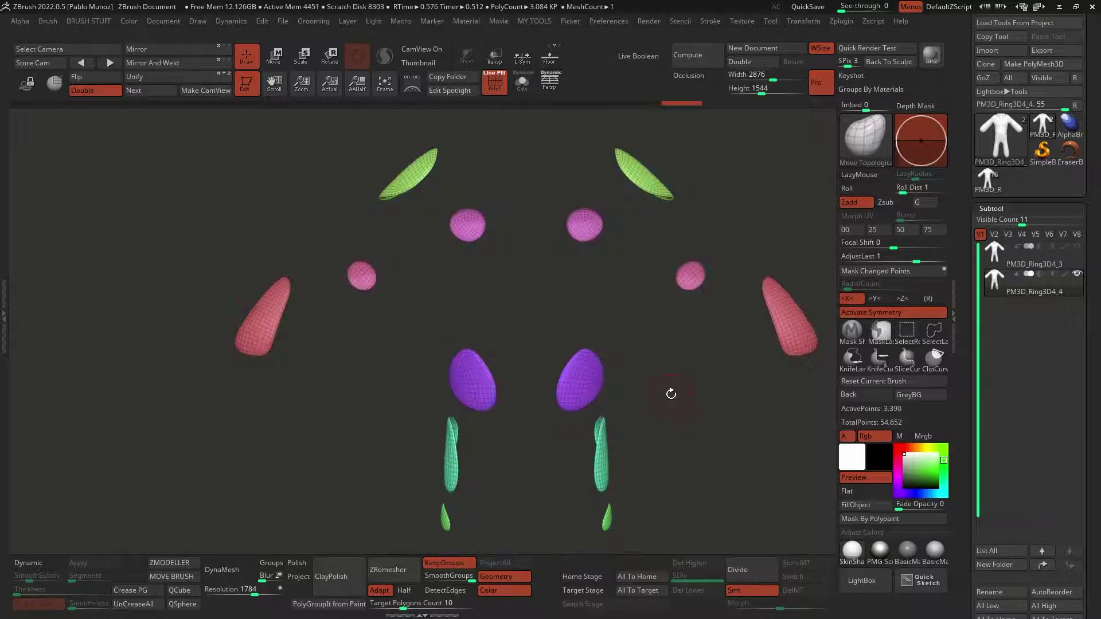
drag(673, 390, 680, 406)
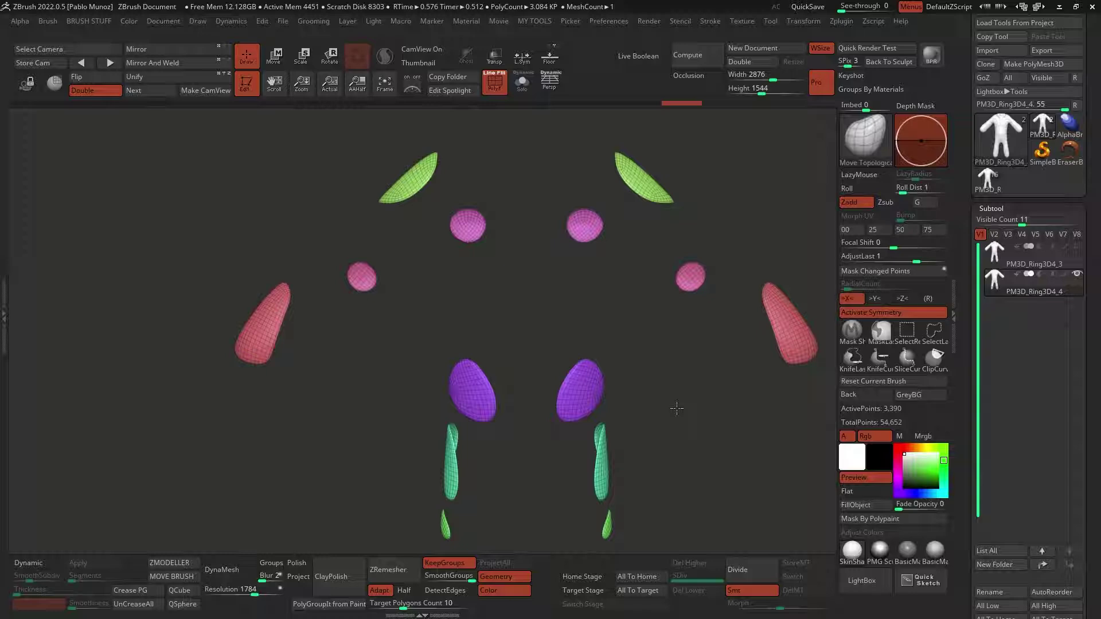
ctrl+shift+click(678, 412)
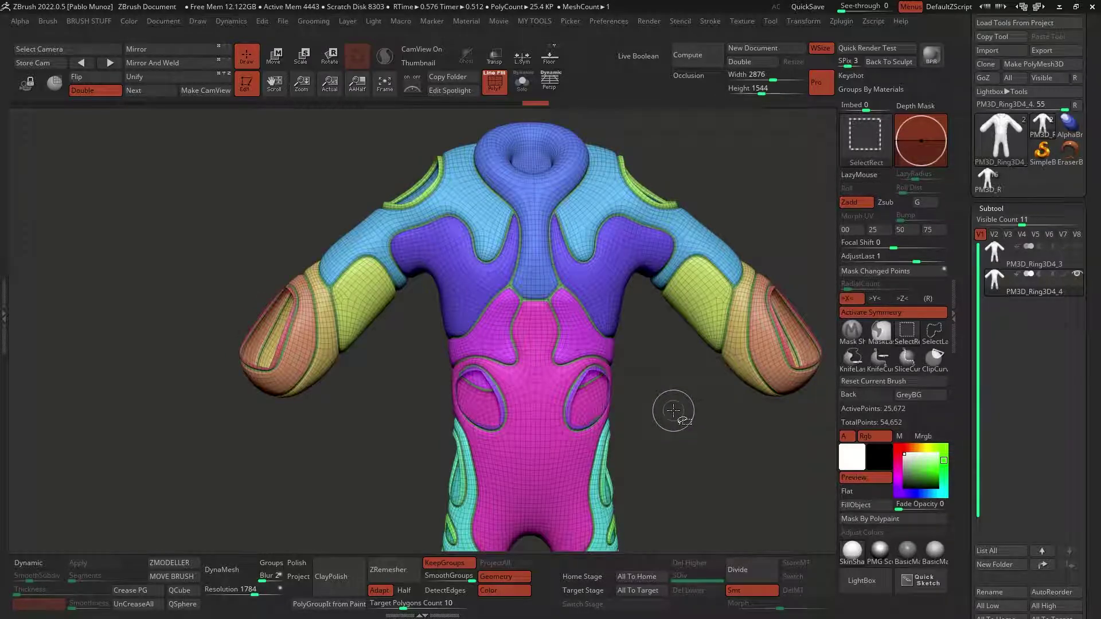
ctrl+shift+click(672, 413)
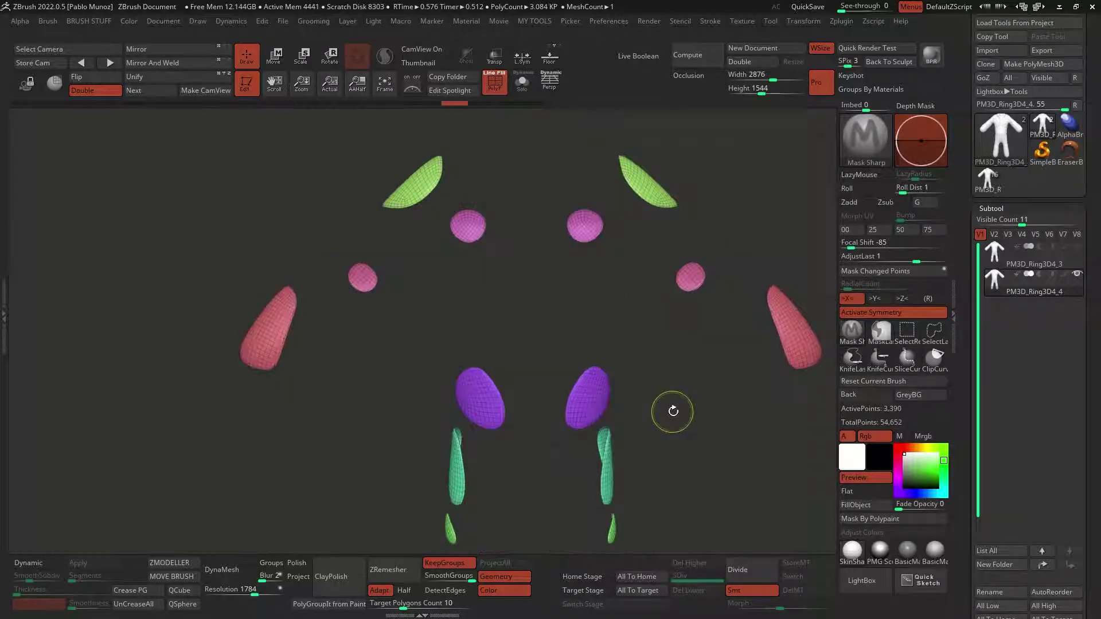
drag(673, 411, 674, 386)
key(m)
shift+drag(660, 273, 676, 233)
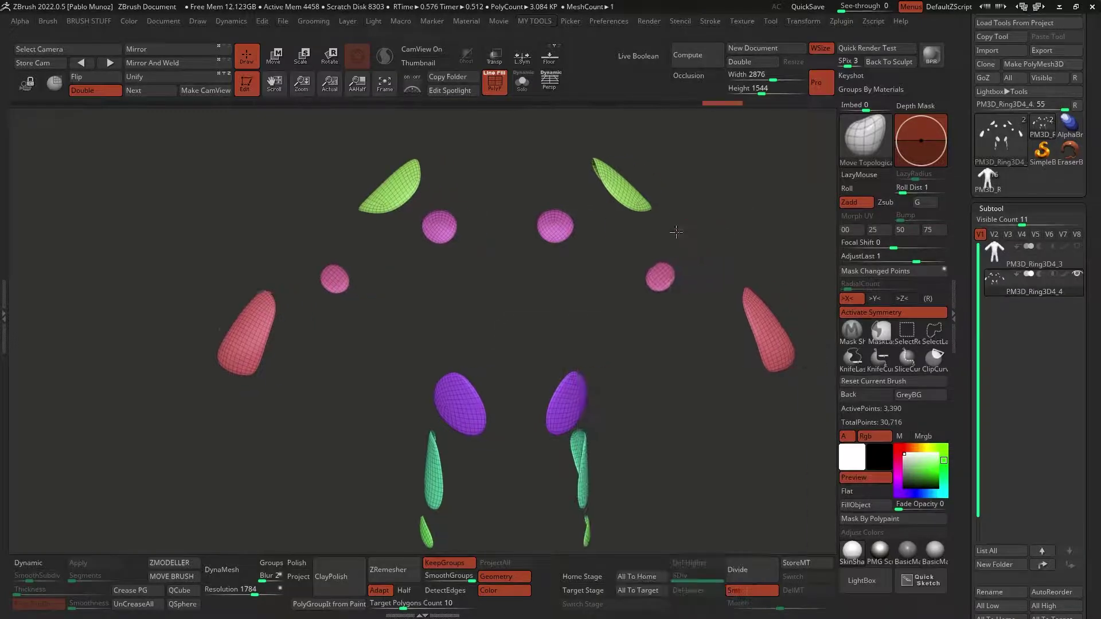
click(523, 84)
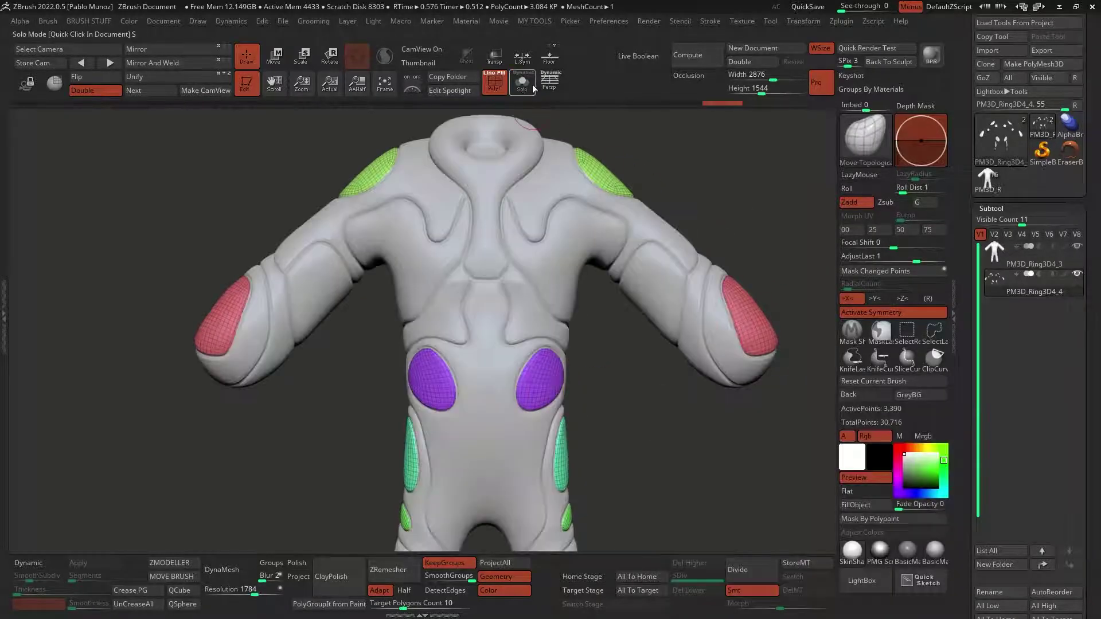
Enable Dynamic Subdiv on the armor pads and thin their Thickness to about 0.00447
click(523, 83)
click(39, 565)
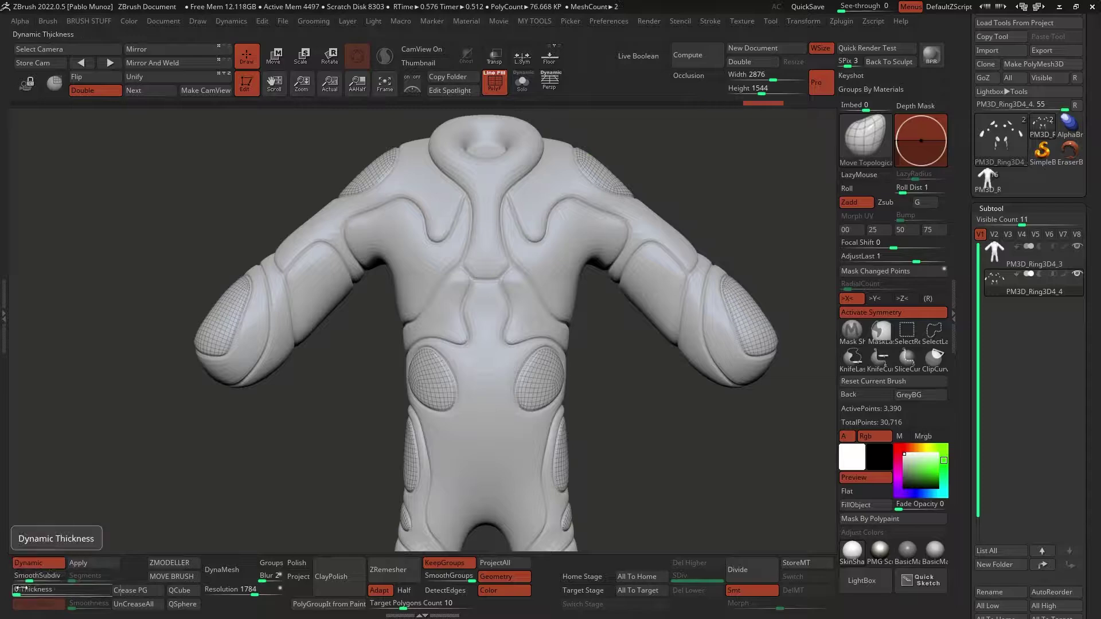
drag(129, 533, 159, 525)
scroll(1029, 258, down, 10)
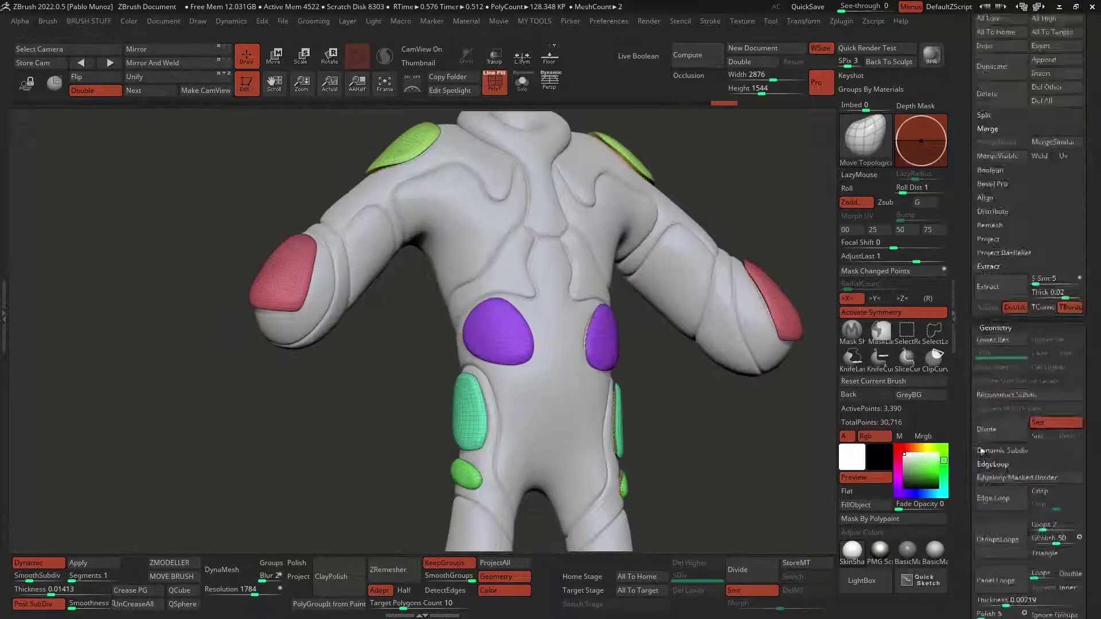
drag(990, 415, 998, 414)
drag(822, 345, 824, 406)
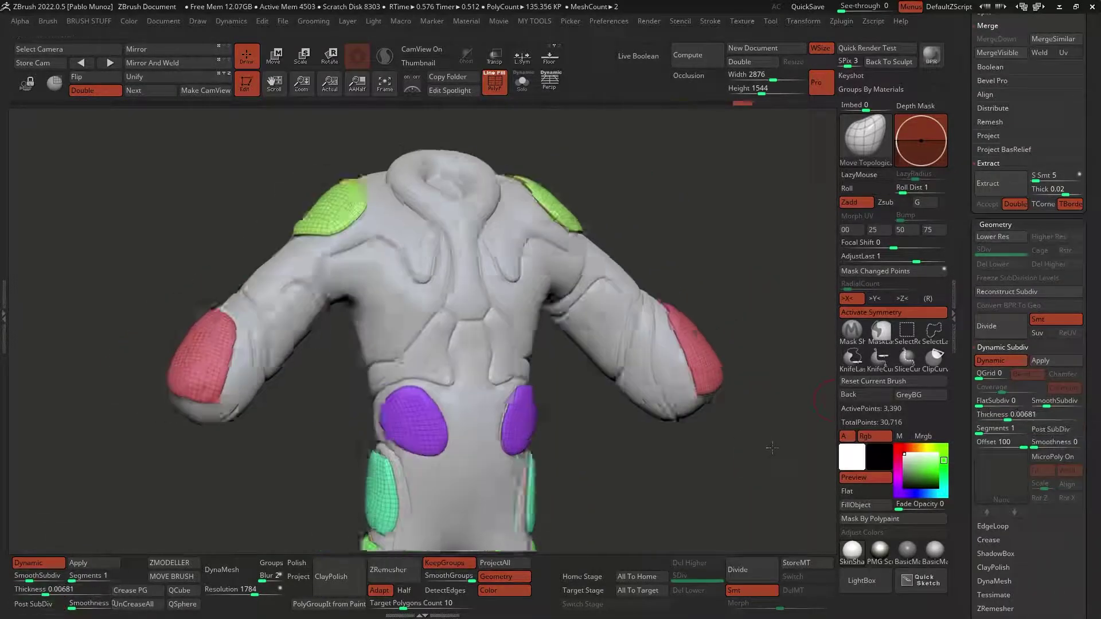
drag(991, 421, 612, 250)
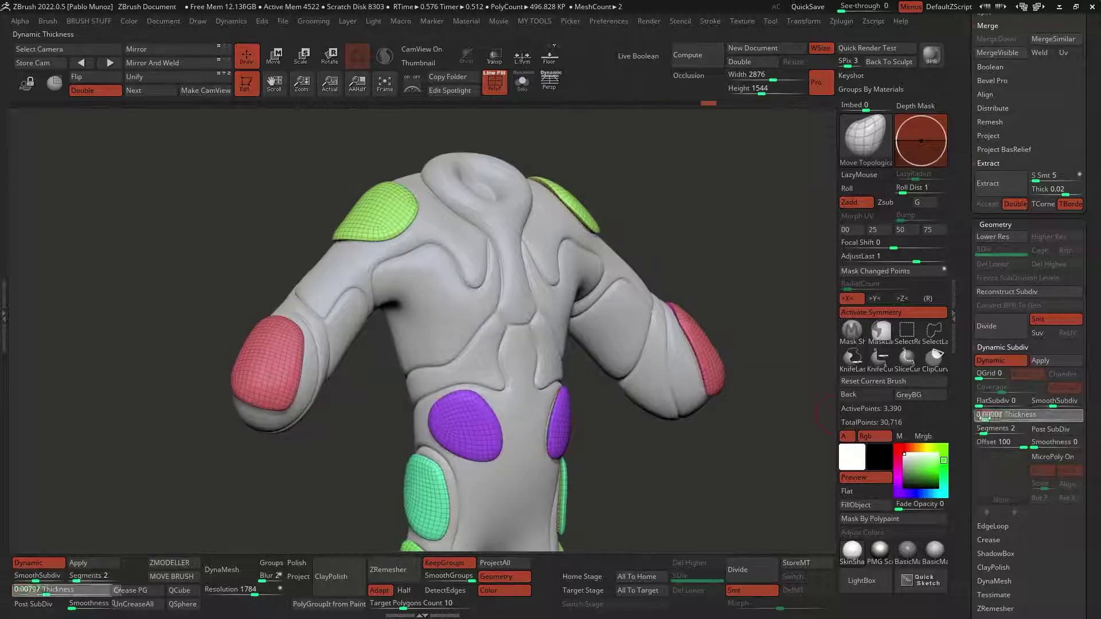
drag(985, 416, 1003, 417)
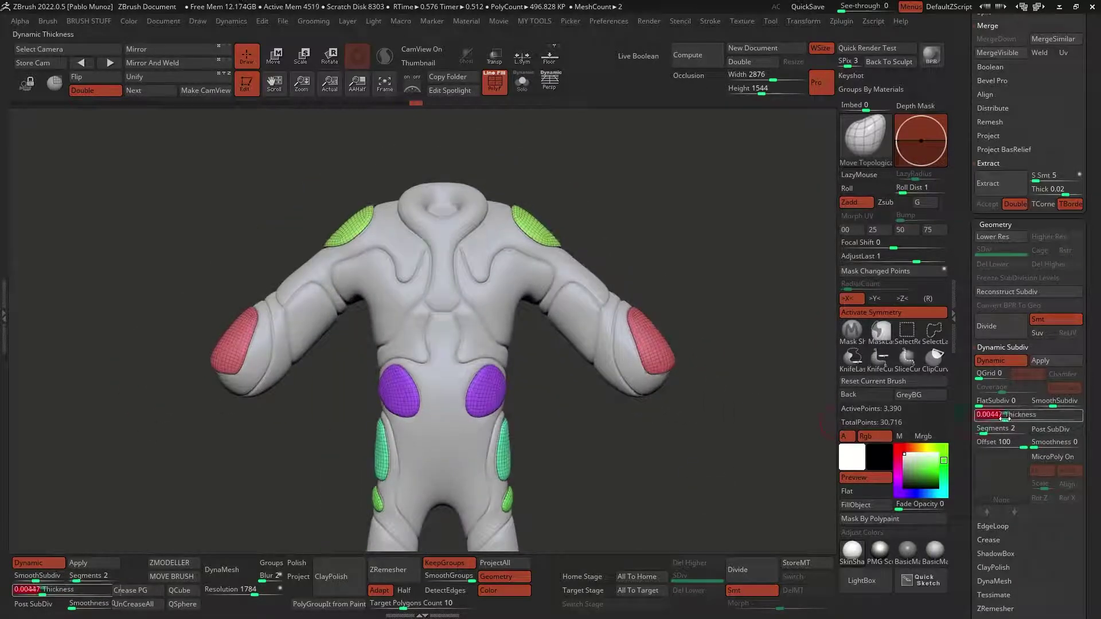
drag(723, 473, 723, 473)
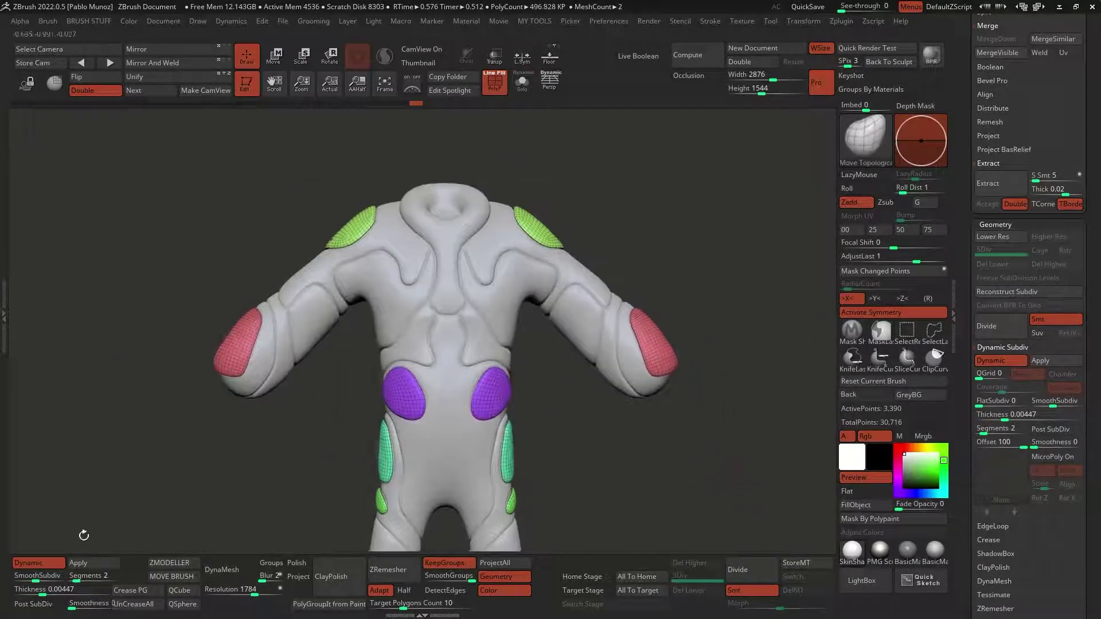
Select the purple body subtool, show its polygroup colours, and frame the legs from the front
click(28, 563)
alt+click(516, 345)
scroll(958, 446, up, 5)
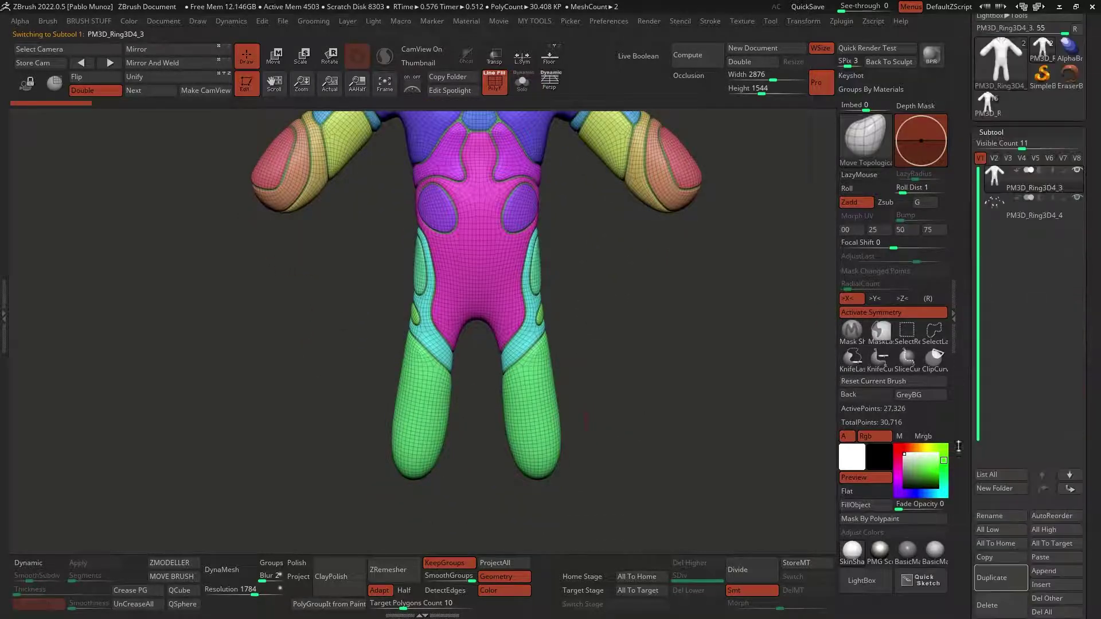
key(shift+f)
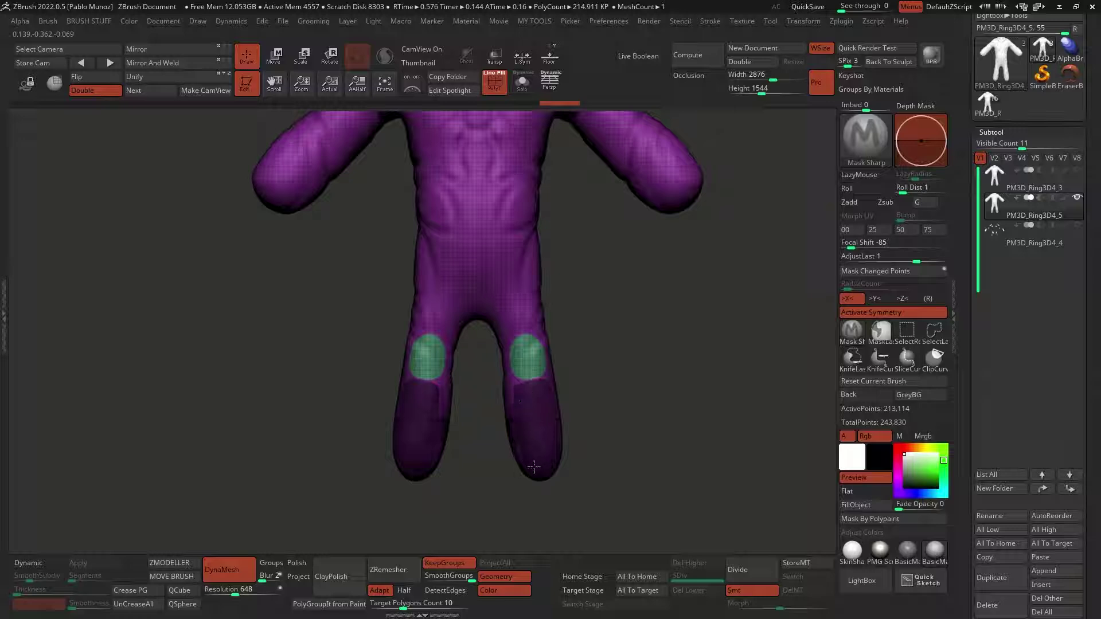
drag(573, 379, 629, 365)
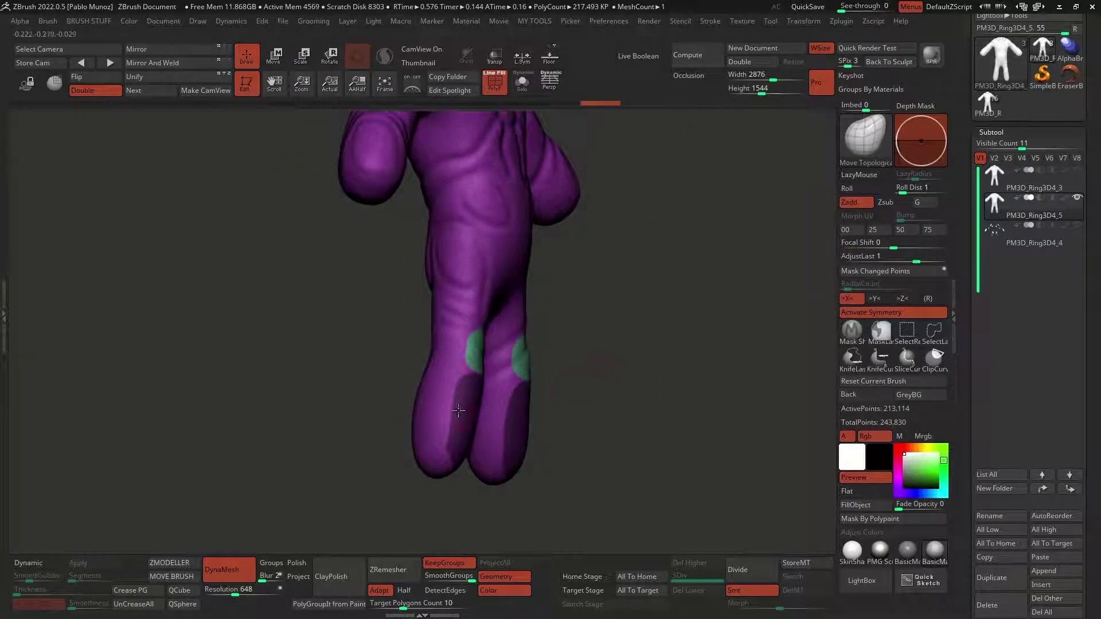
mouse_move(558, 417)
mouse_down()
mouse_move(547, 379)
mouse_move(568, 383)
mouse_up()
right_drag(581, 419, 595, 432)
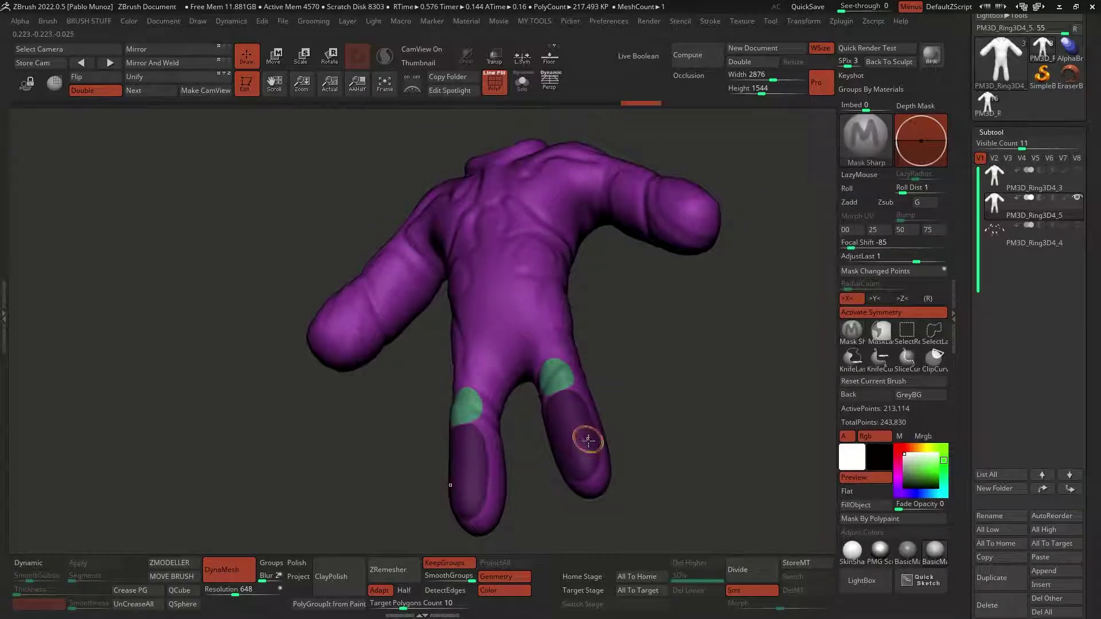
mouse_move(633, 380)
mouse_down()
mouse_move(659, 398)
mouse_move(641, 397)
mouse_up()
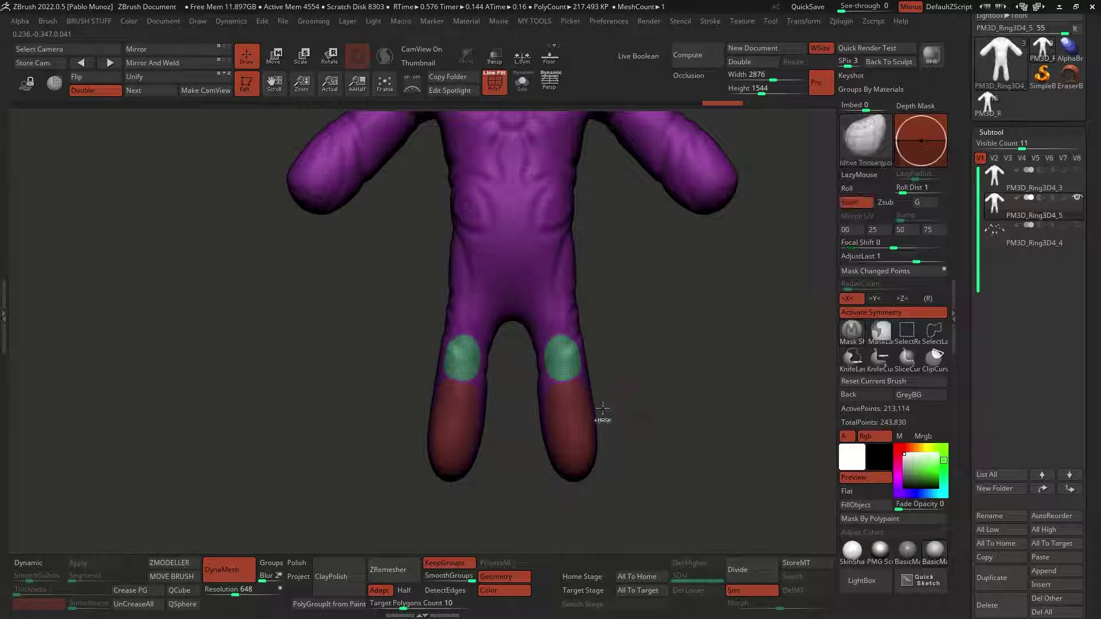
ctrl+shift+click(570, 388)
ctrl+shift+click(572, 362)
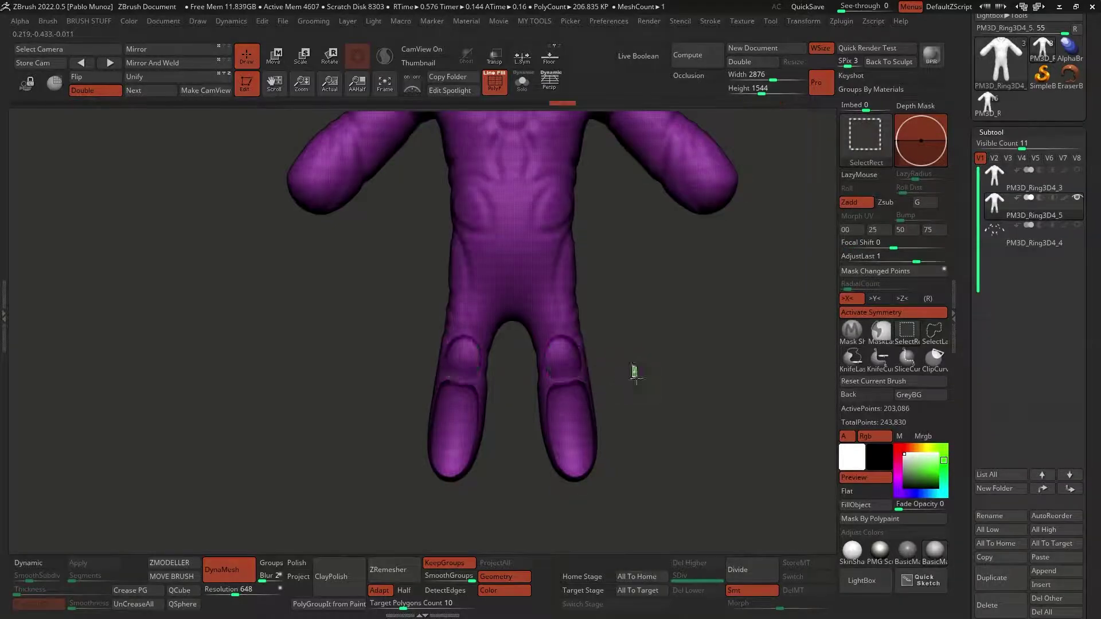
ZRemesh the isolated knee and shin groups, merge them into the pads, and enable Dynamic Subdiv
key(ctrl+shift+z)
click(388, 570)
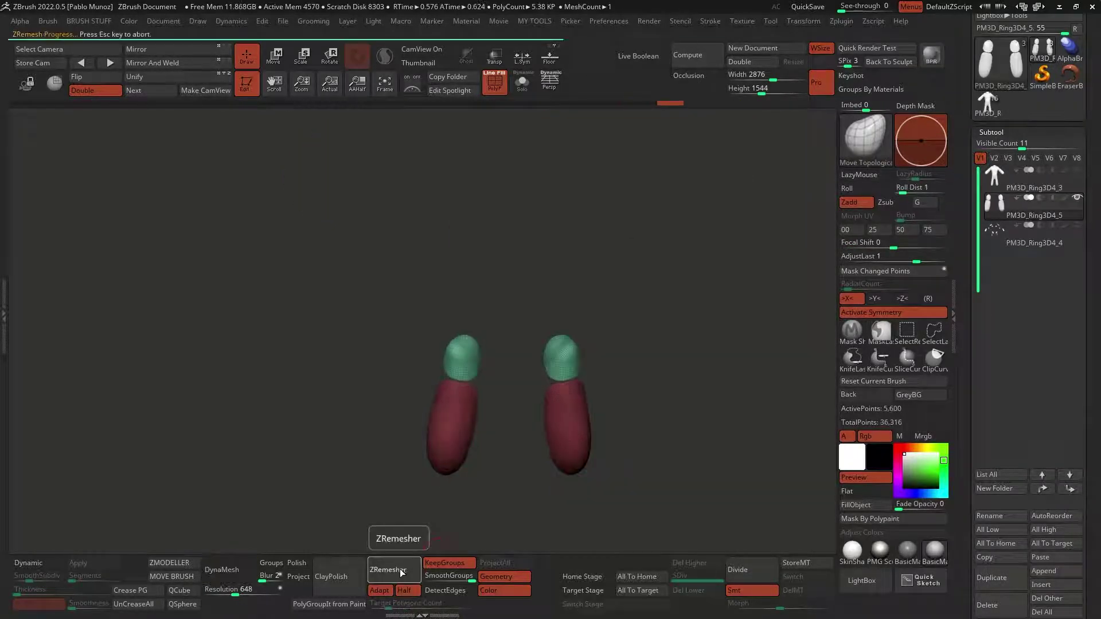
key(Down)
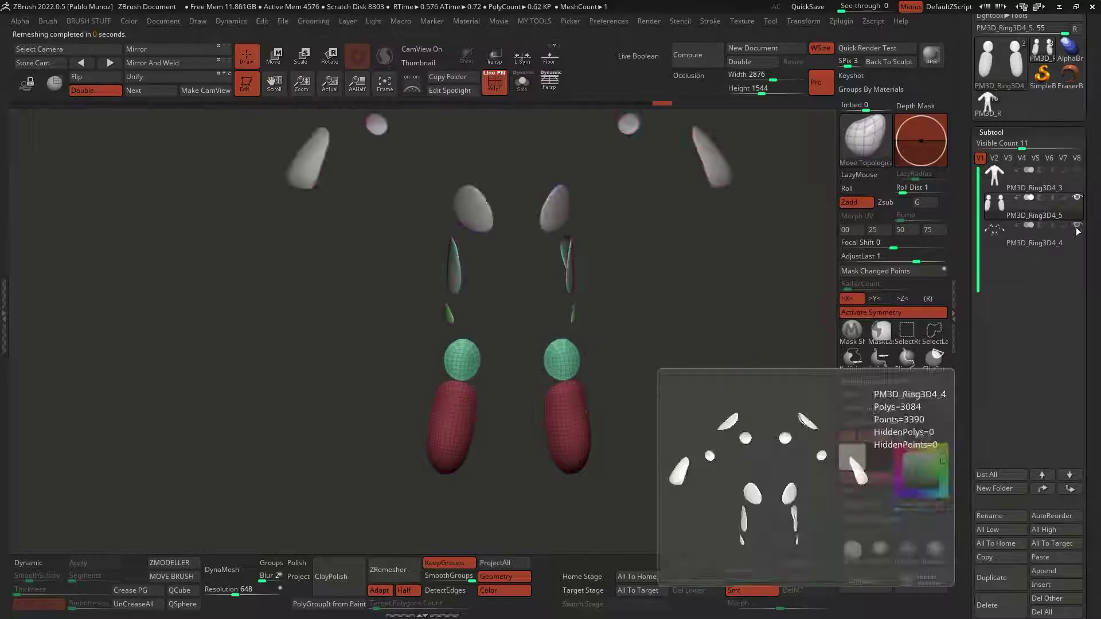
key(d)
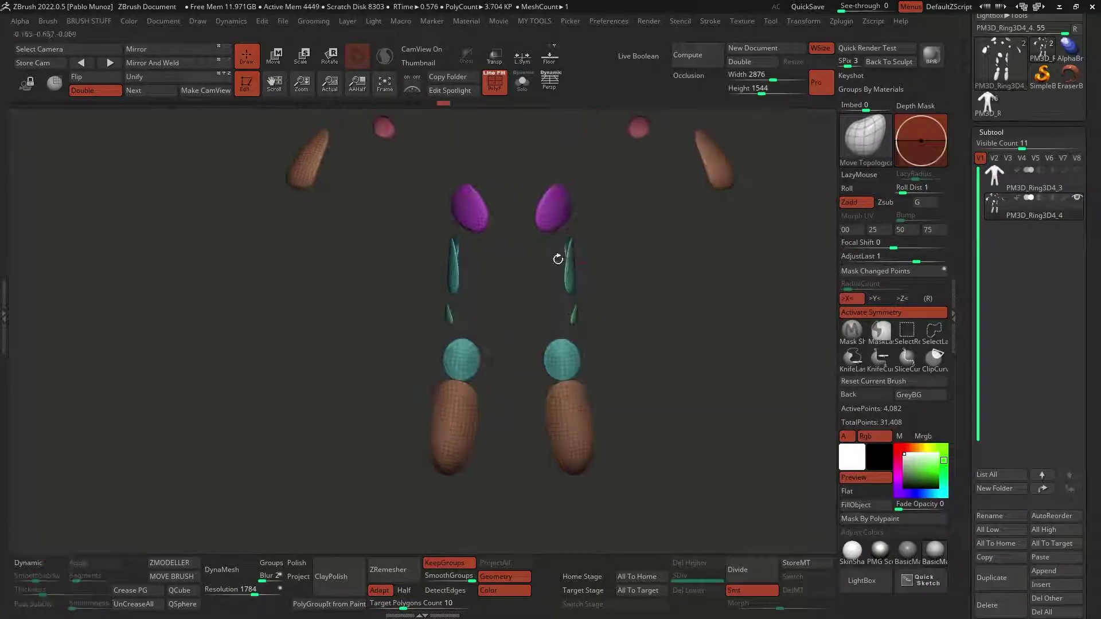
mouse_move(565, 369)
alt+mouse_down()
mouse_move(573, 428)
mouse_move(48, 590)
alt+mouse_up()
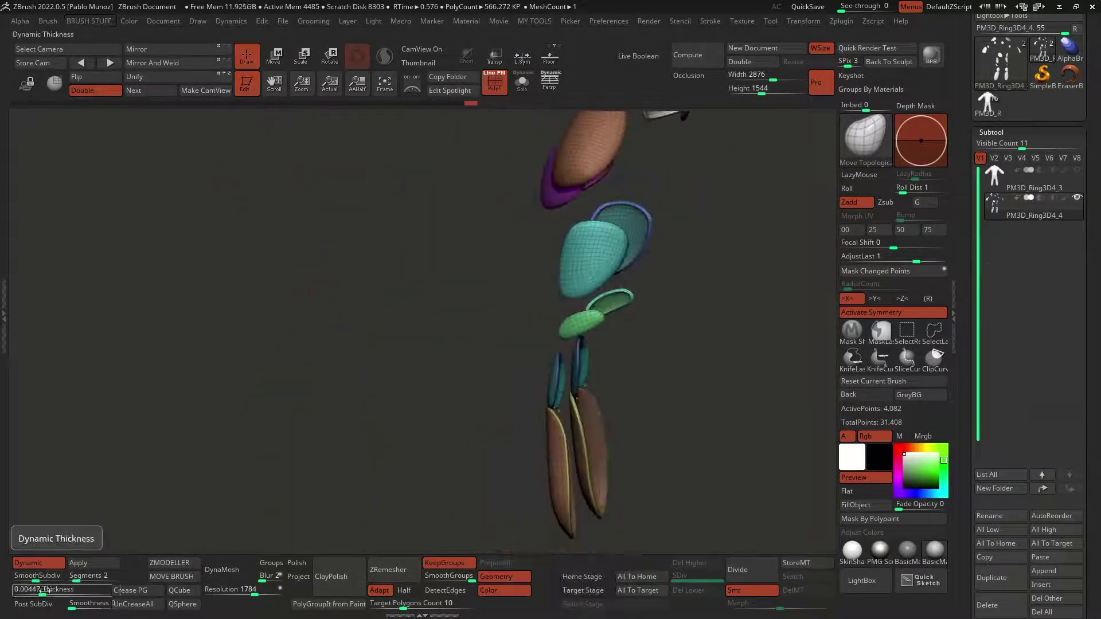
Orbit and zoom around the finished alien, then turn off polygroup colours and wireframe
mouse_move(701, 352)
mouse_down()
mouse_move(537, 228)
mouse_move(580, 291)
mouse_move(605, 377)
mouse_up()
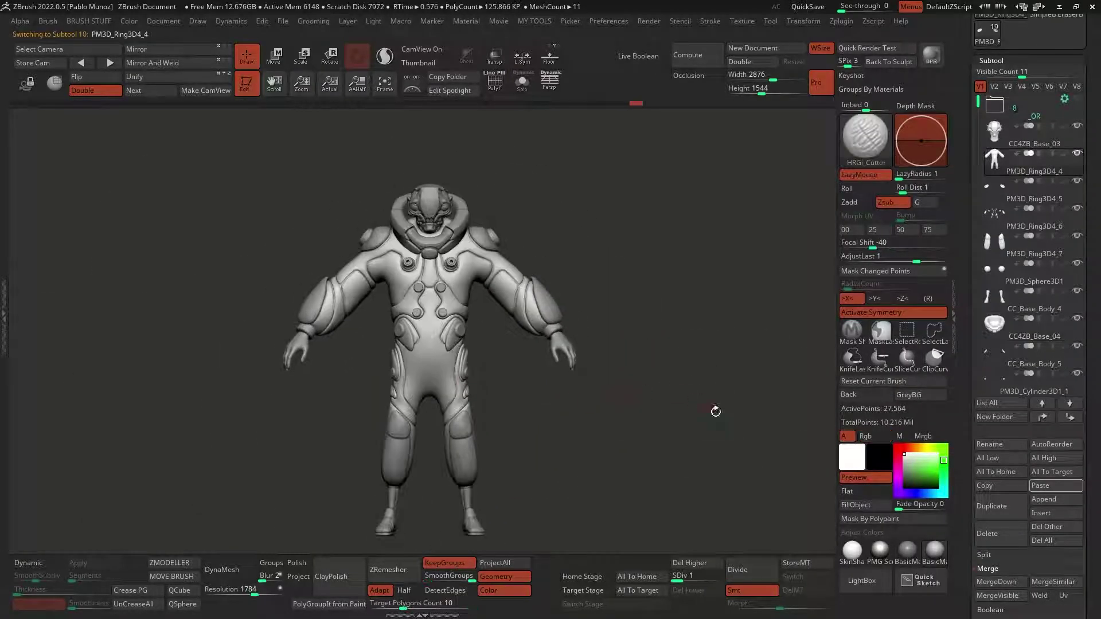
ctrl+right_drag(439, 311, 556, 361)
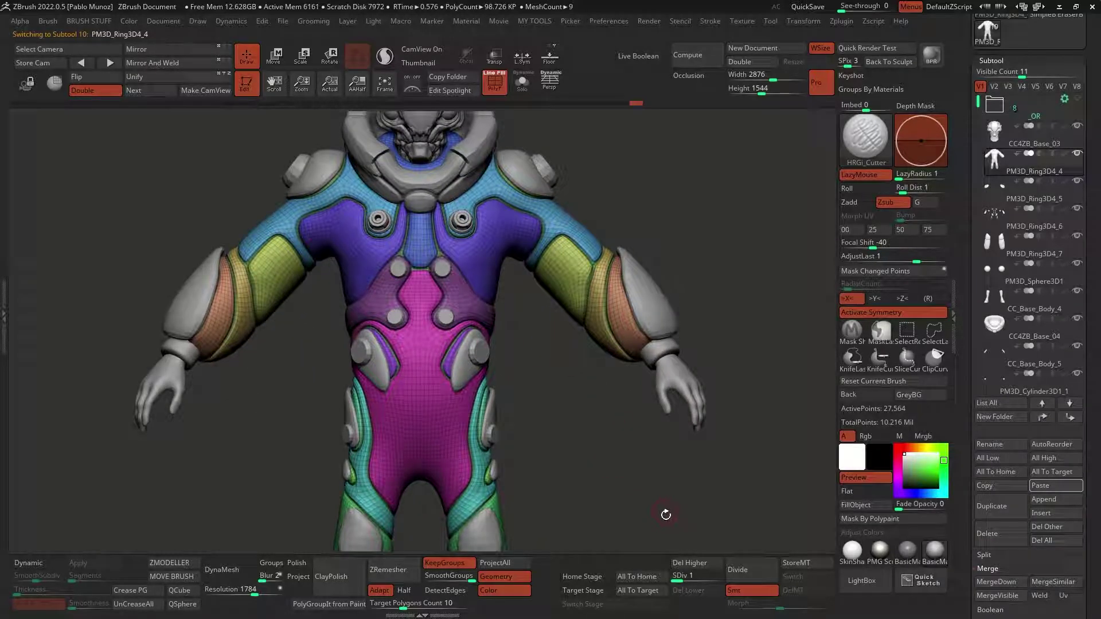
mouse_move(637, 484)
ctrl+right_down()
mouse_move(543, 186)
mouse_move(581, 214)
ctrl+right_up()
key(shift+f)
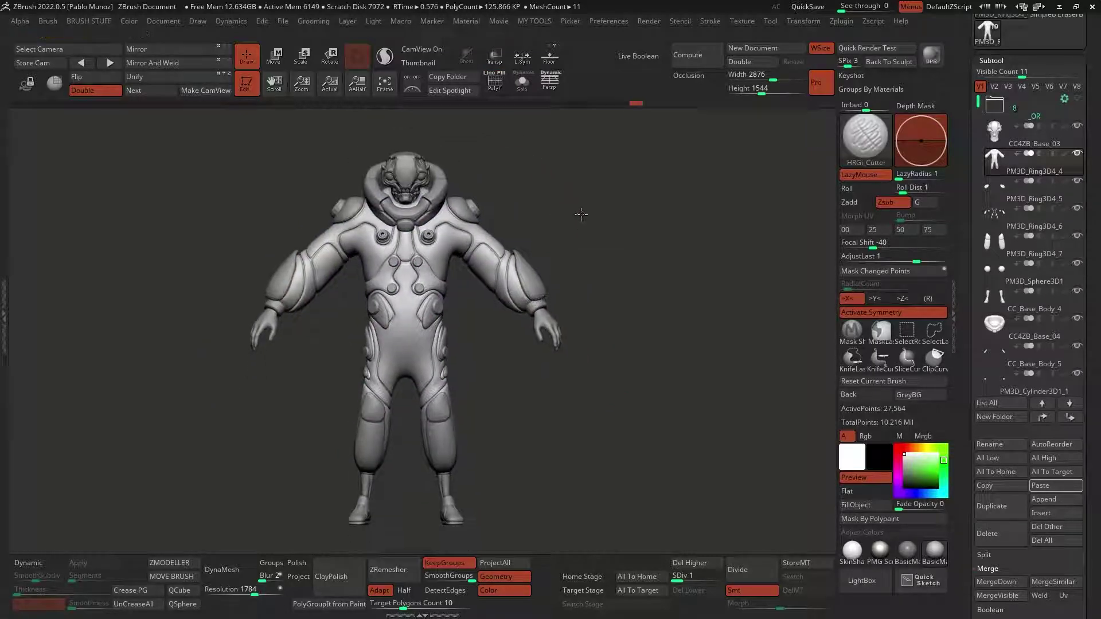